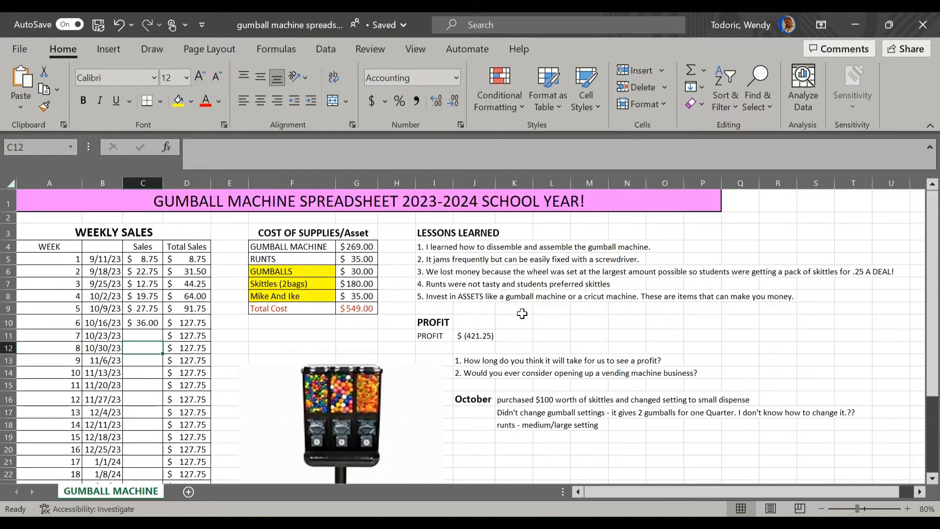
Mark the 11/6/23 week with an asterisk in cell E13, beside its total sales.
click(140, 334)
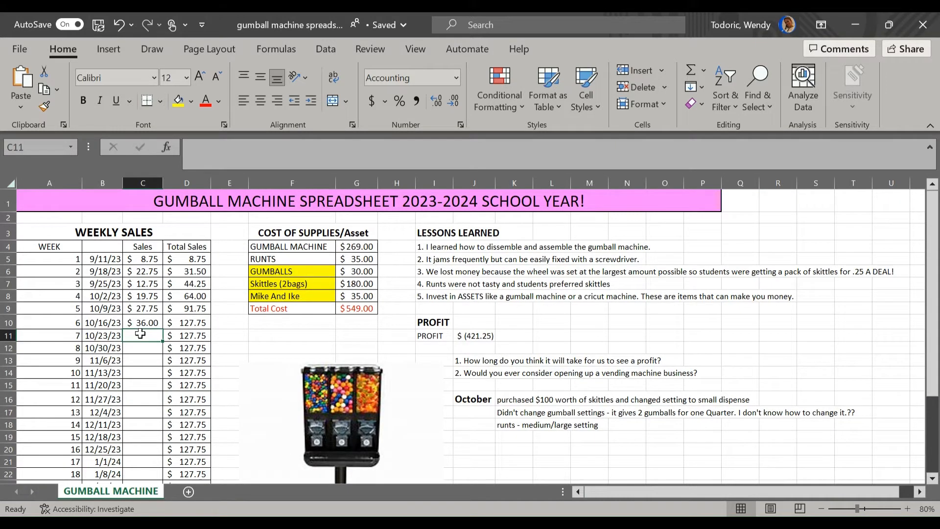
click(131, 360)
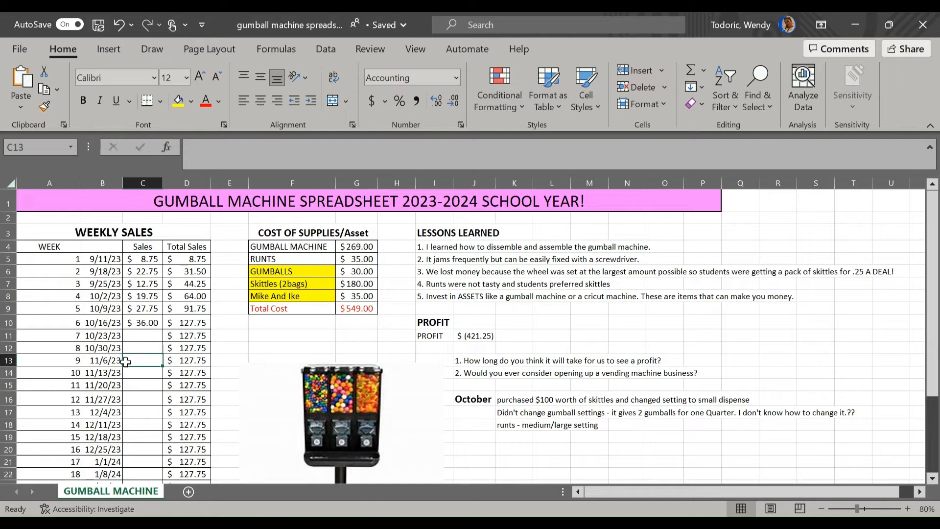
click(104, 362)
click(215, 359)
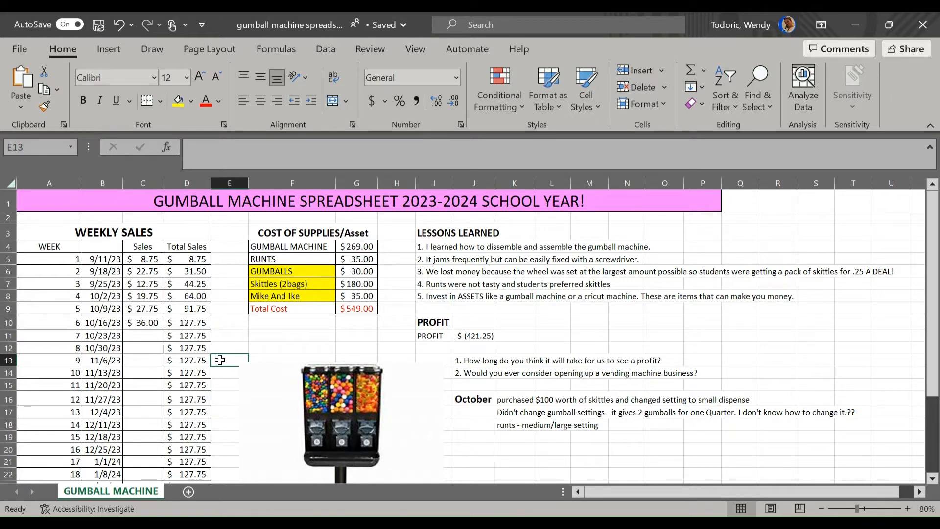
text(*)
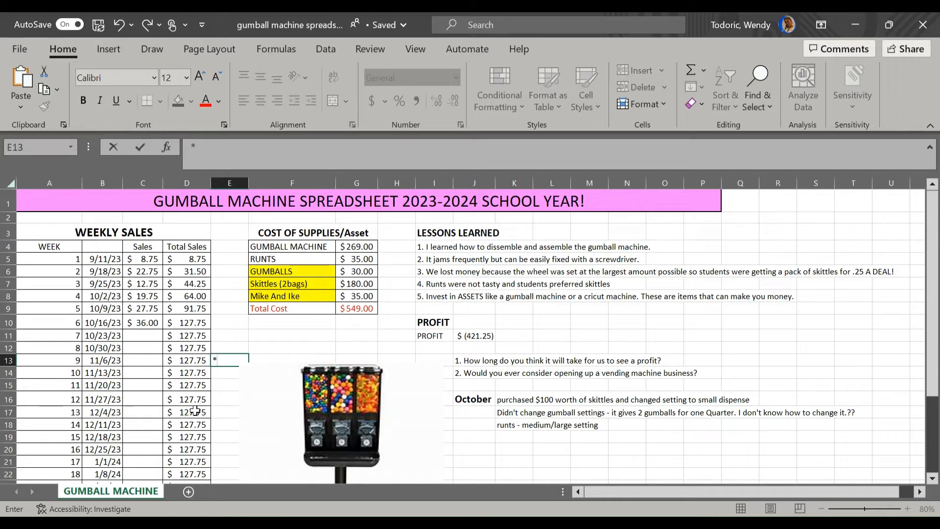
Add the label "November" in cell J19, below the October notes.
click(468, 441)
text(NOve)
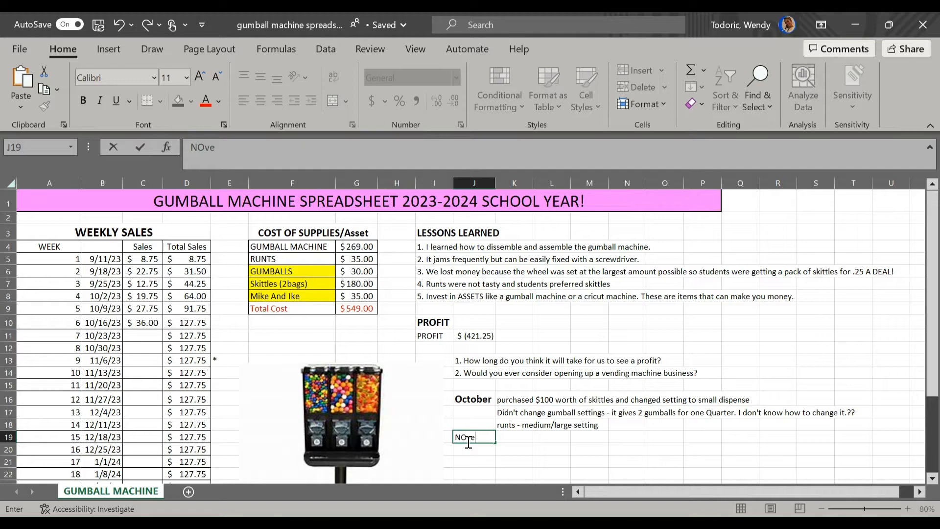
text(mber)
key(BackSpace)
key(BackSpace)
key(BackSpace)
key(BackSpace)
key(BackSpace)
text(ovember)
key(Tab)
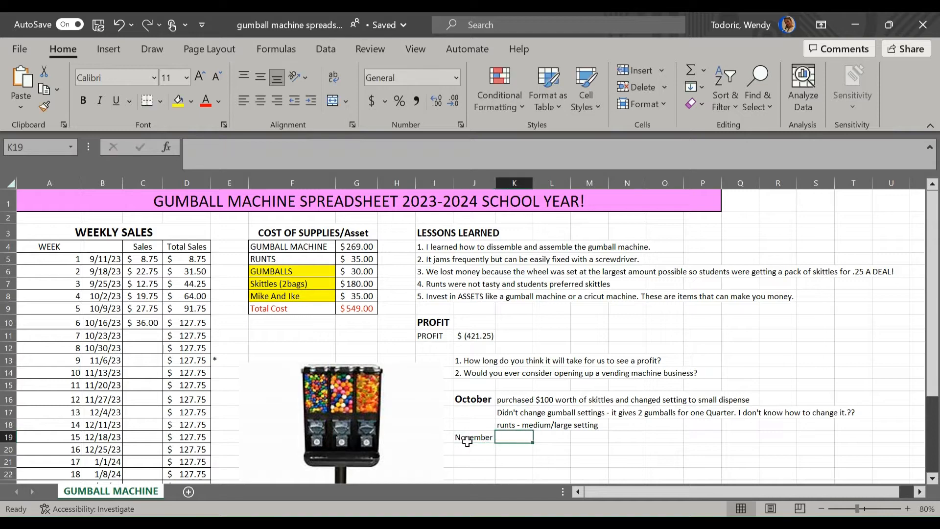
Write the November note "Ordered and received 850 gumballs for $47.88" in cell K19.
text(Ordere)
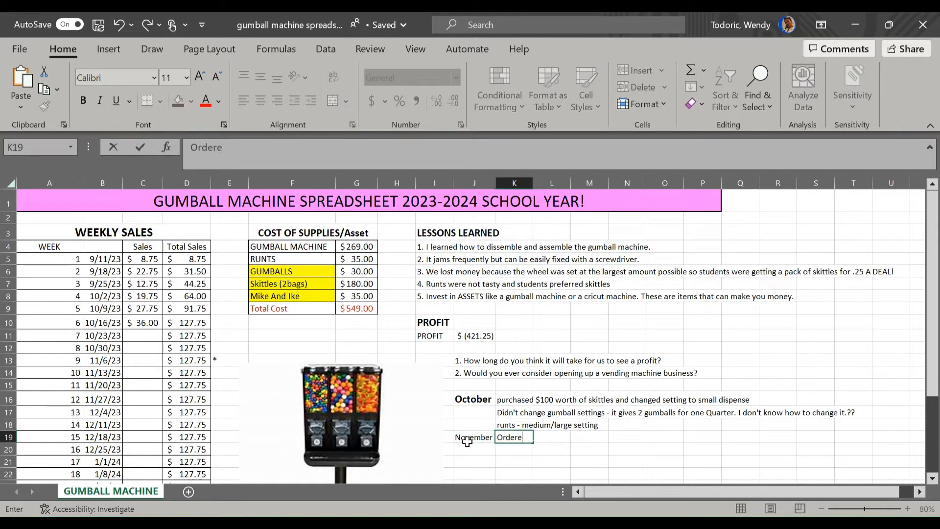
text(d and received)
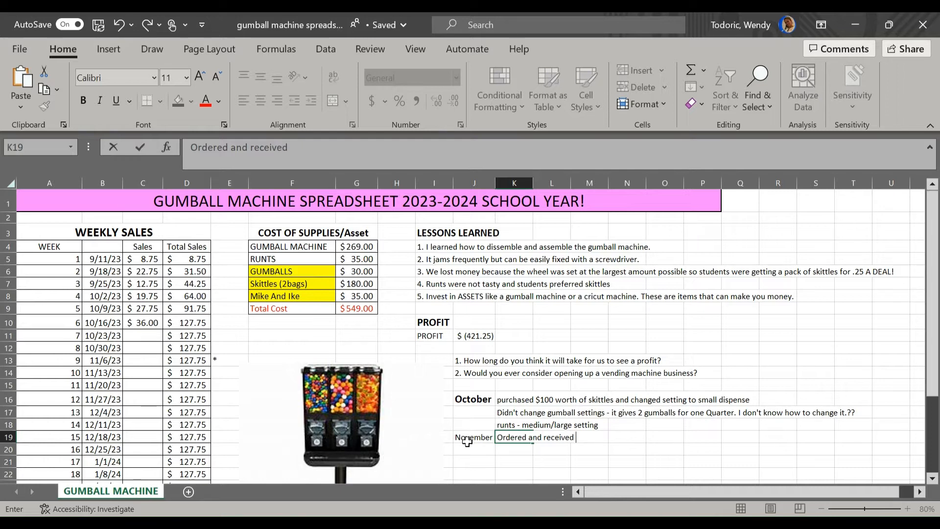
text( 850 gumballs)
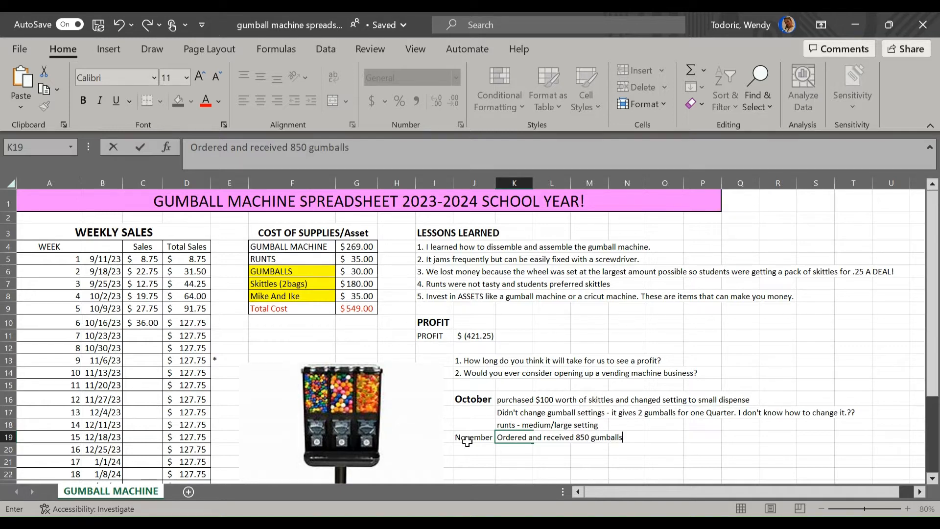
text( for $47.88)
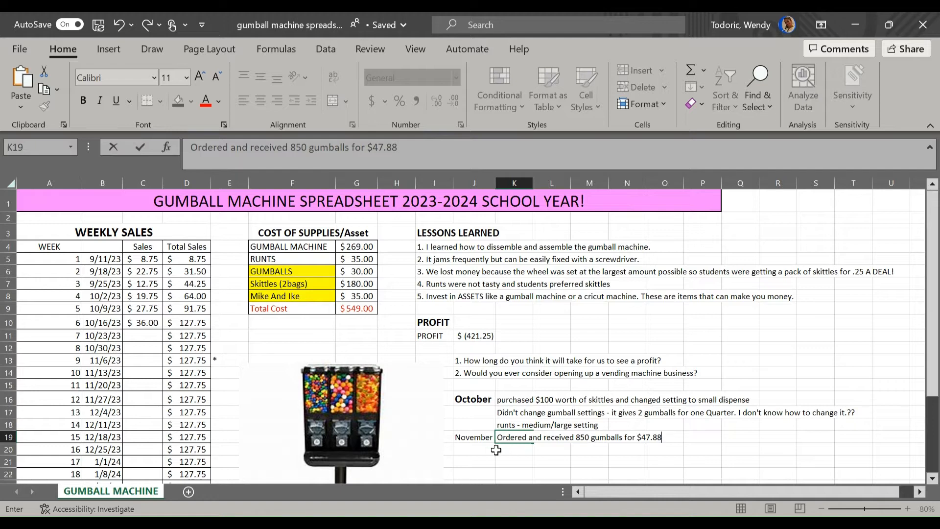
Format the November label as bold at size 14 and widen column J to fit it.
click(478, 437)
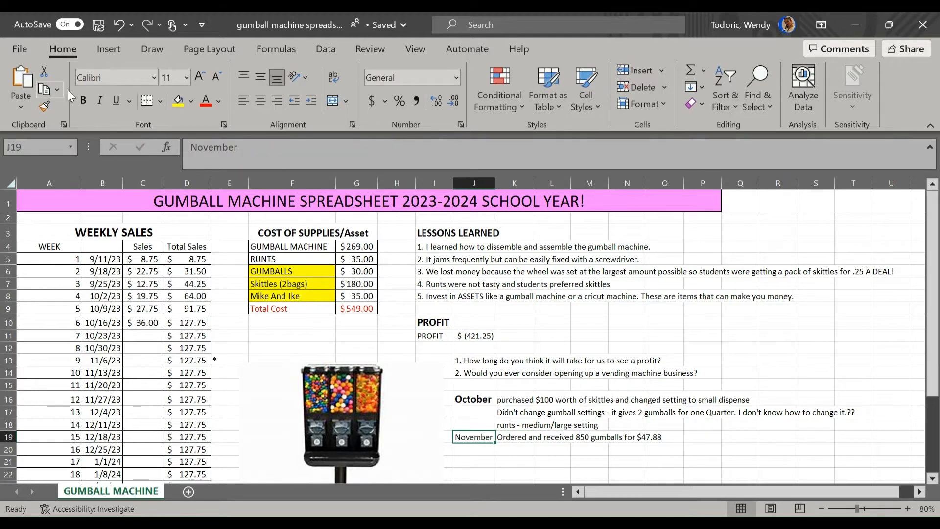
click(82, 102)
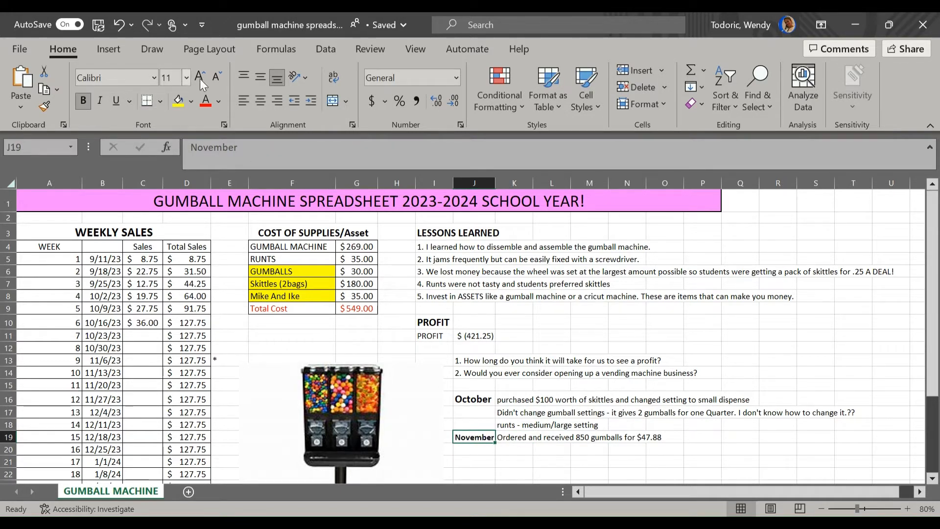
click(186, 78)
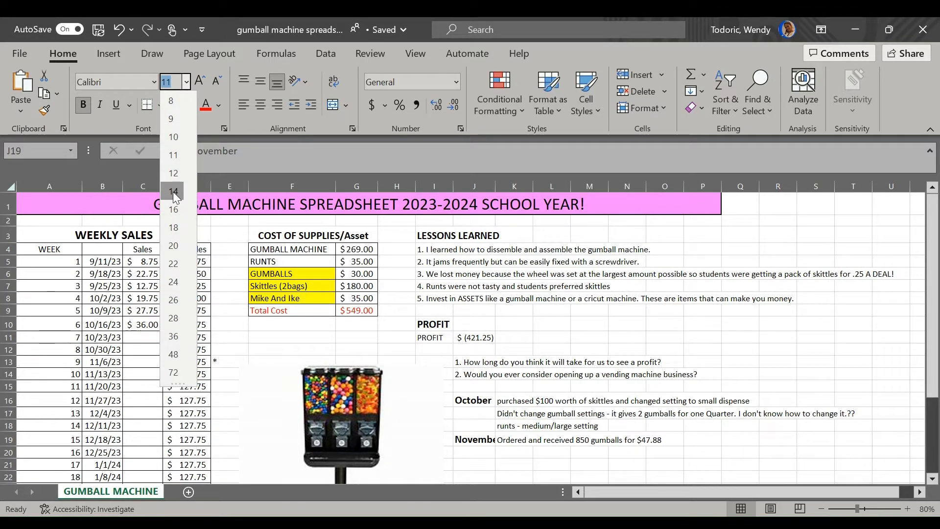
click(173, 191)
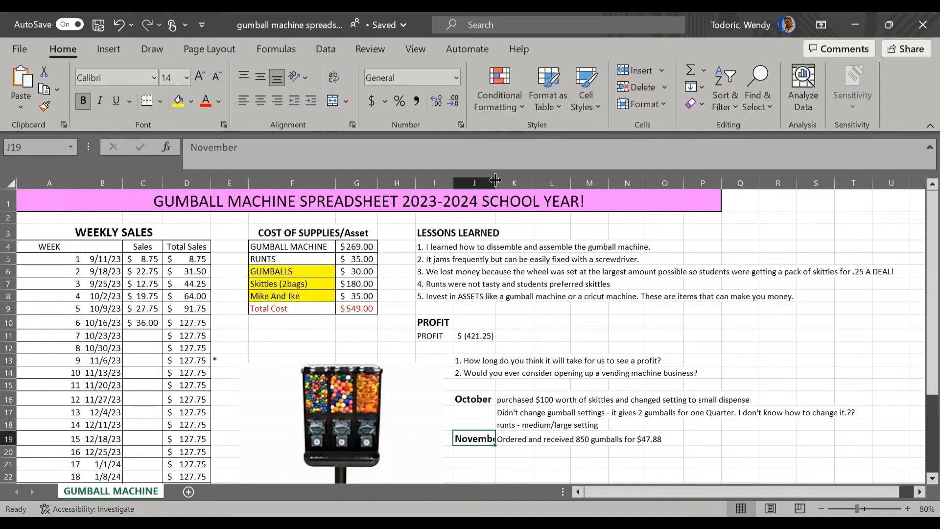
drag(495, 183, 502, 187)
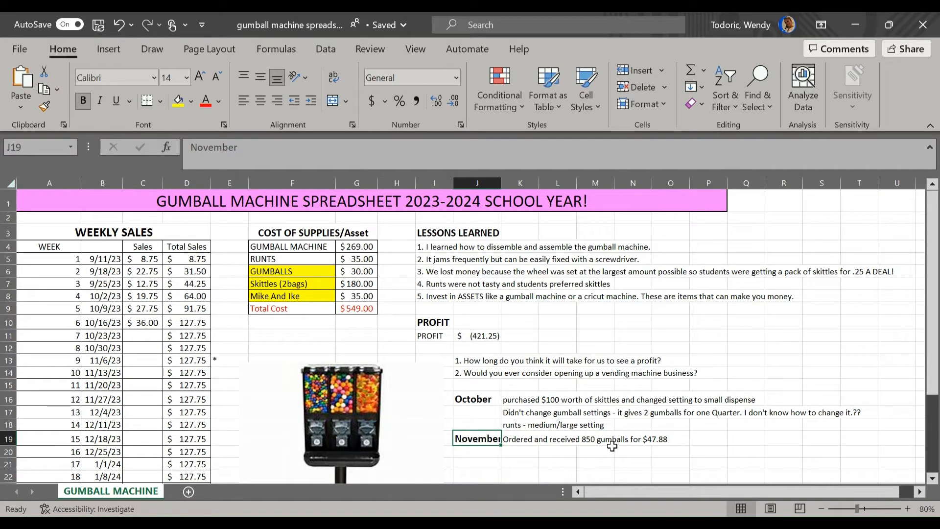
Append the date "(11/8)" to the end of the November gumball note in K19.
click(666, 441)
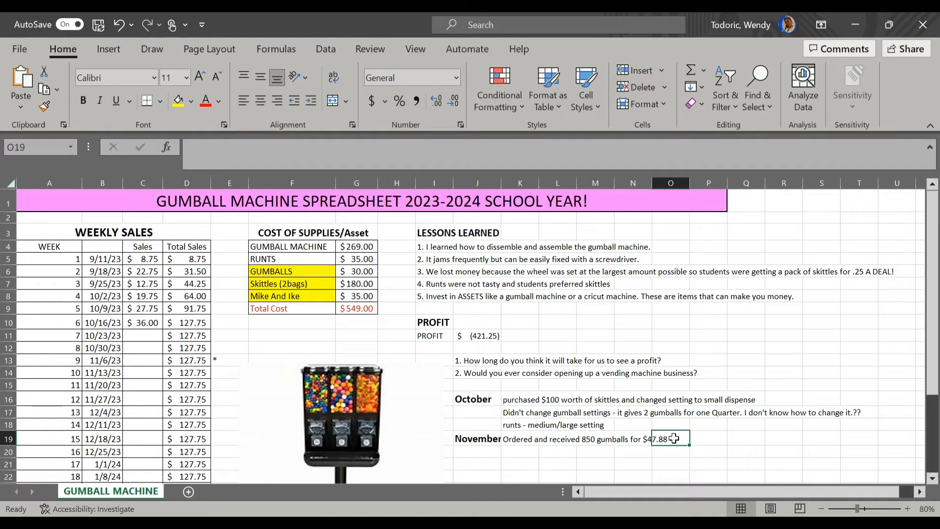
click(520, 433)
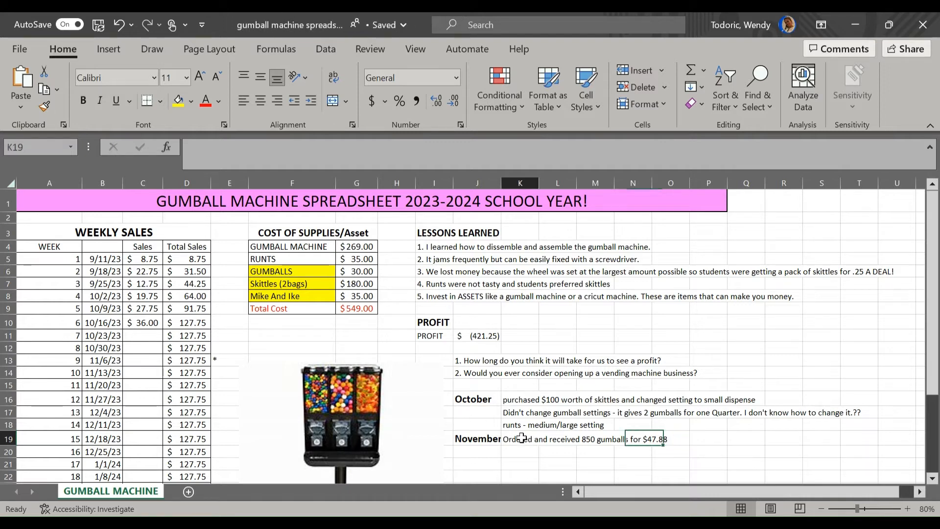
click(415, 141)
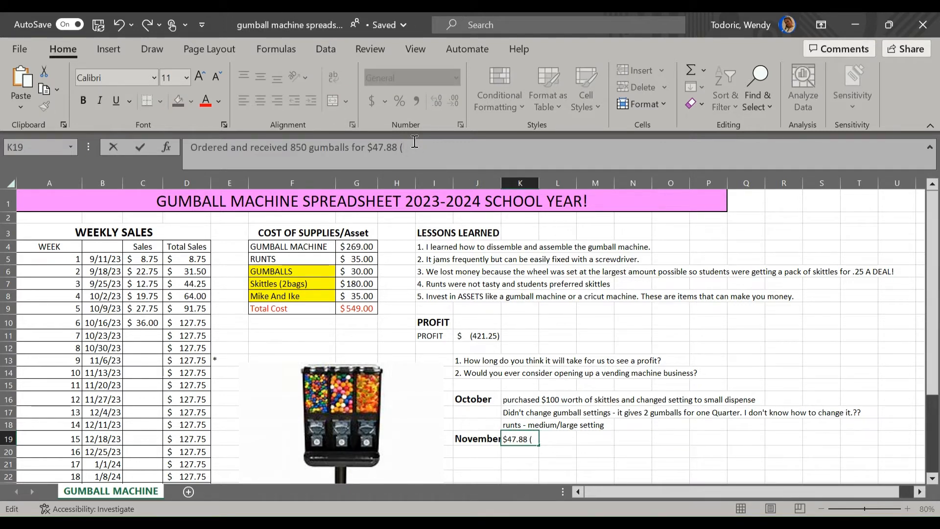
text(1/8)
key(Return)
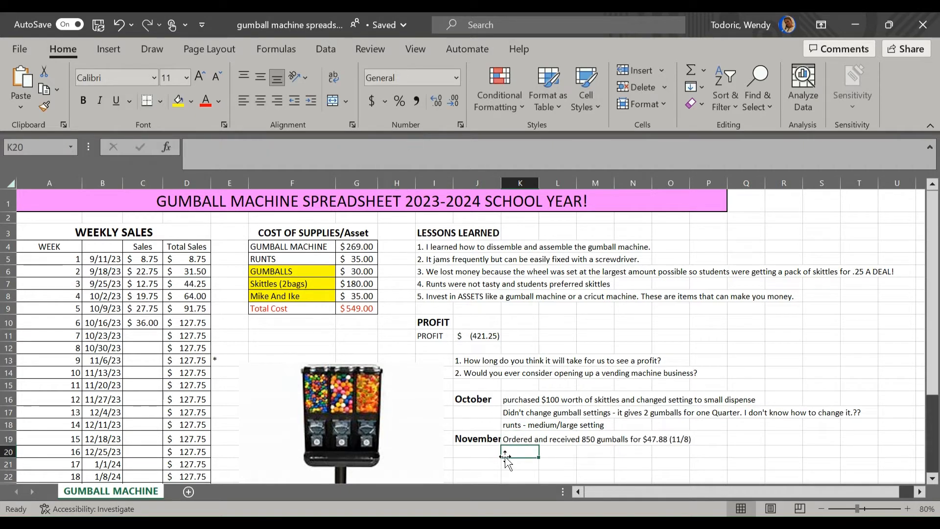
Enter weekly sales of 34 for 10/23/23 in C11 and 24.75 for 10/30/23 in C12.
click(132, 339)
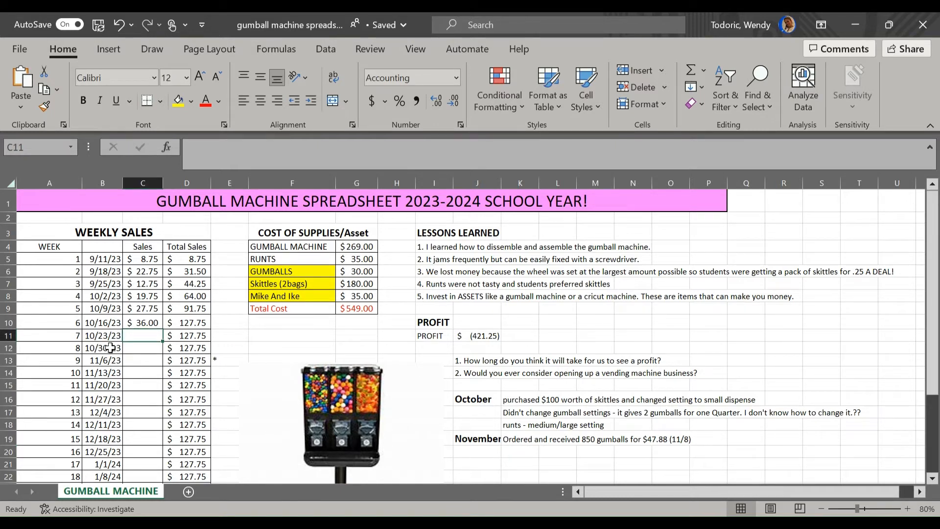
text(34)
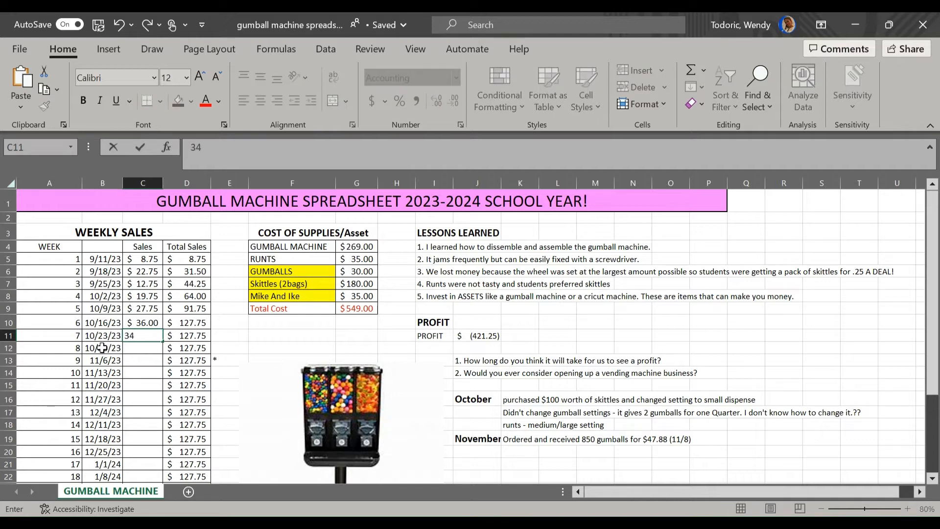
key(Return)
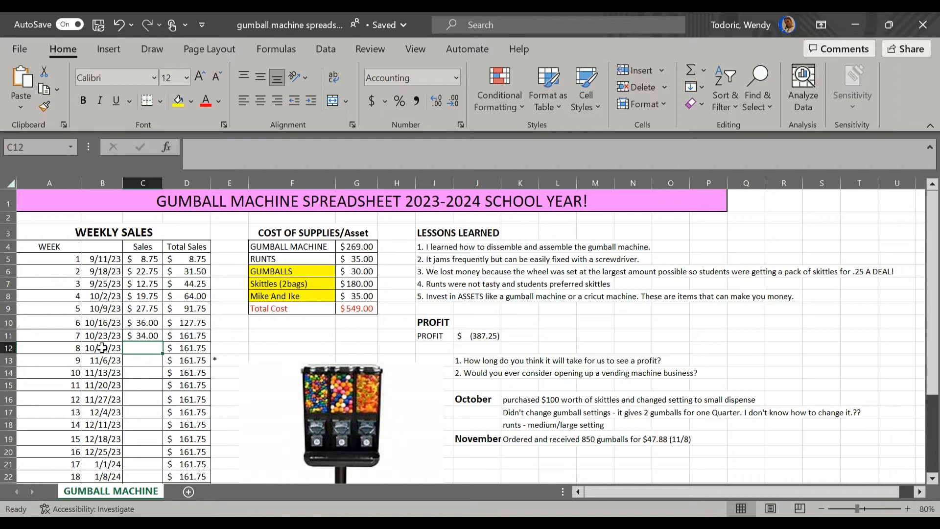
text(24)
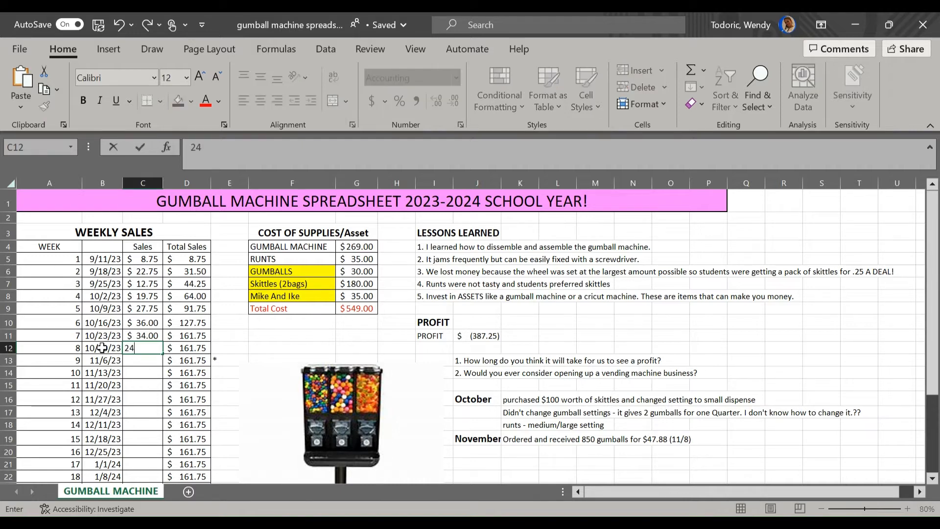
text(.75)
key(Return)
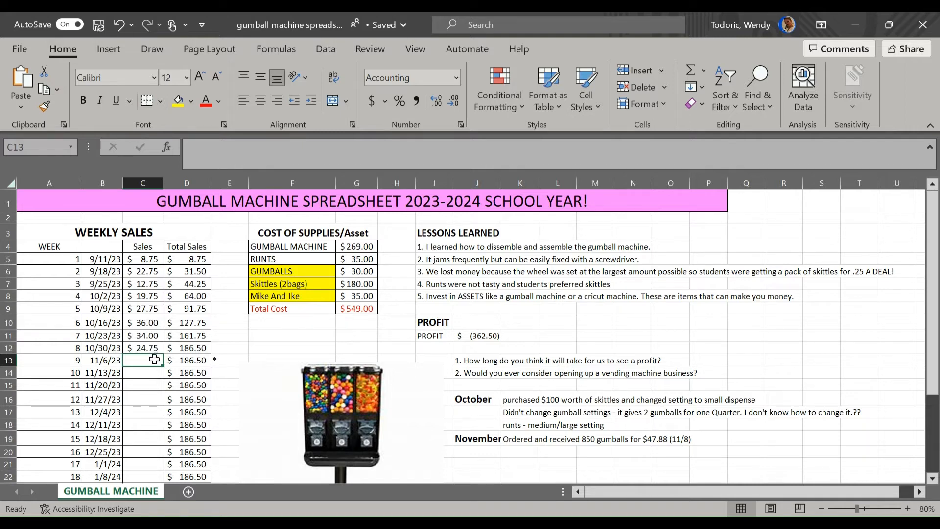
Examine the upcoming sales weeks, the October and November notes, and the gumball entry in the supply costs.
click(145, 373)
click(140, 386)
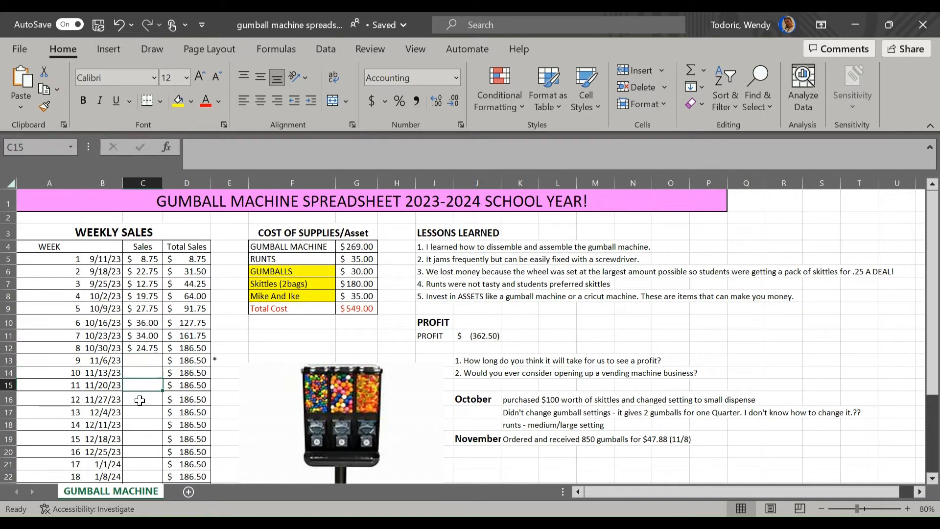
click(140, 399)
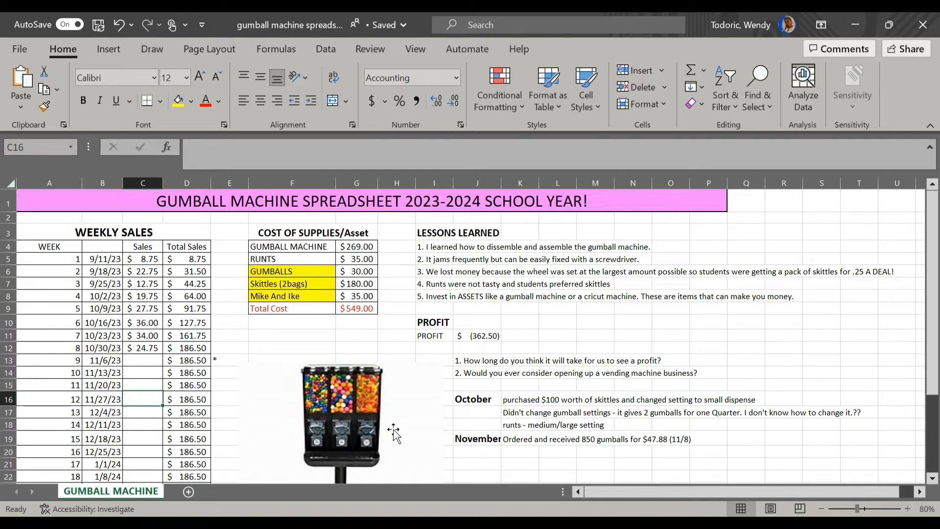
click(516, 413)
click(490, 401)
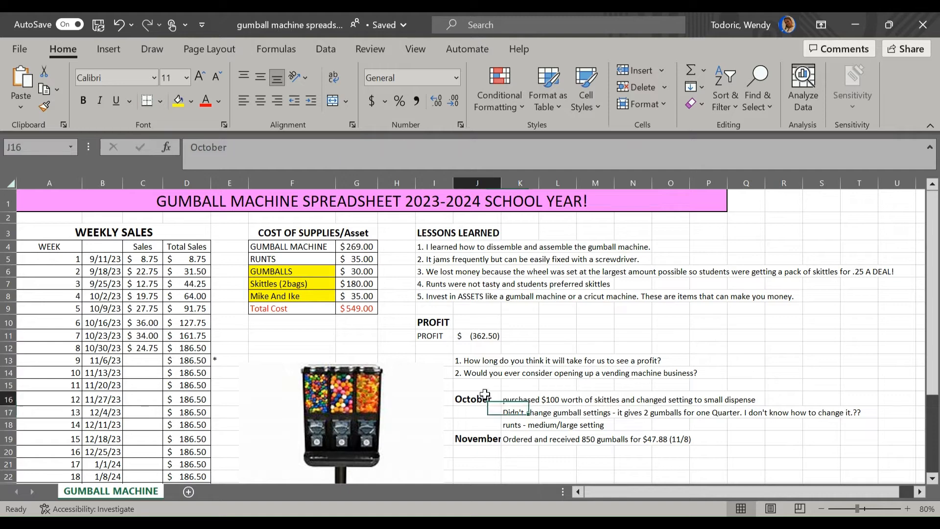
click(672, 414)
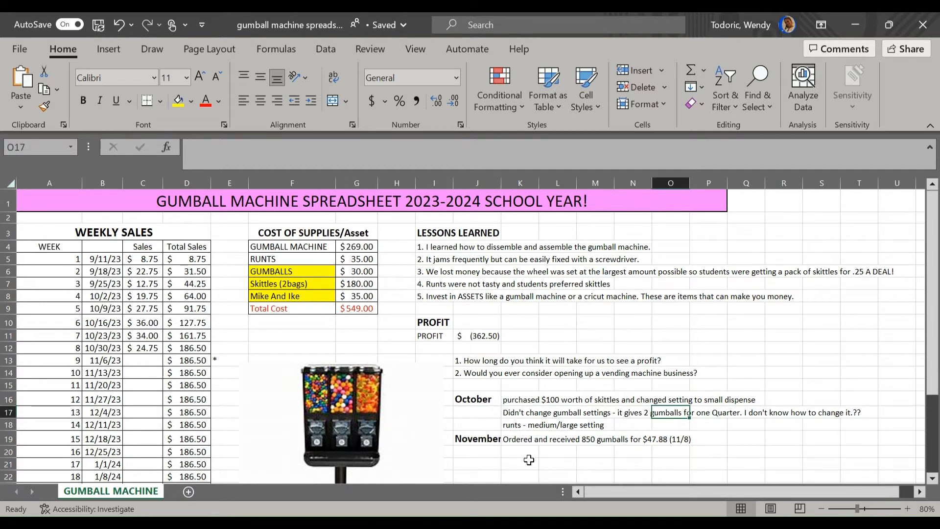
scroll(498, 463, down, 1)
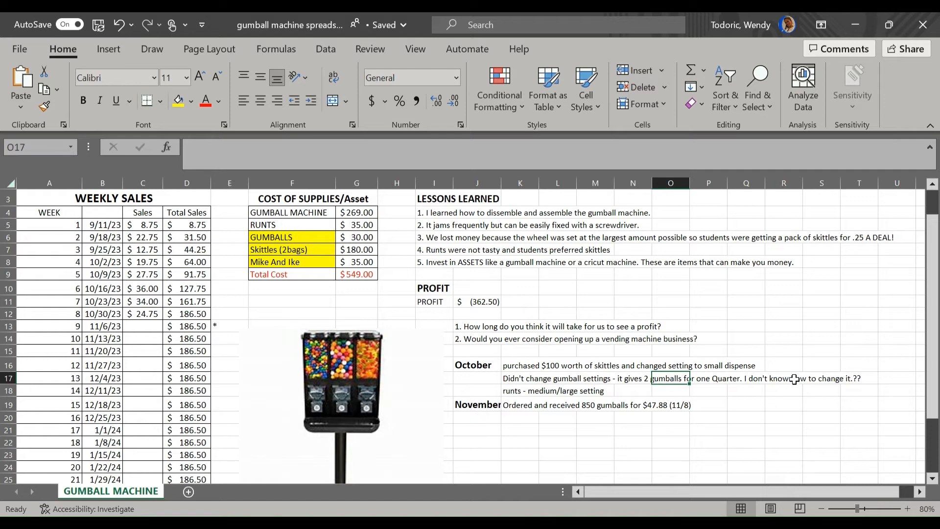
click(478, 421)
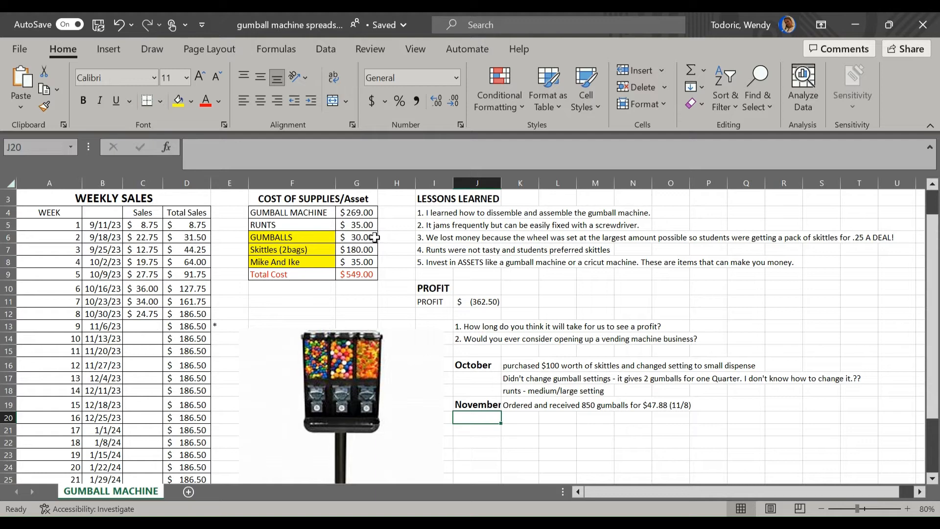
click(373, 237)
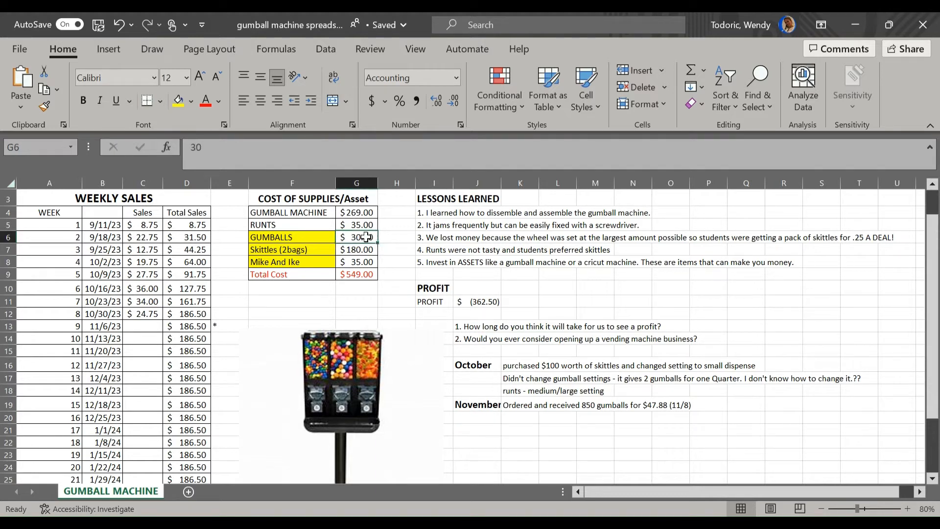
click(271, 239)
click(346, 238)
Insert blank cells at F9:G9 in the supply costs table, shifting the Total Cost row down.
drag(256, 274, 349, 275)
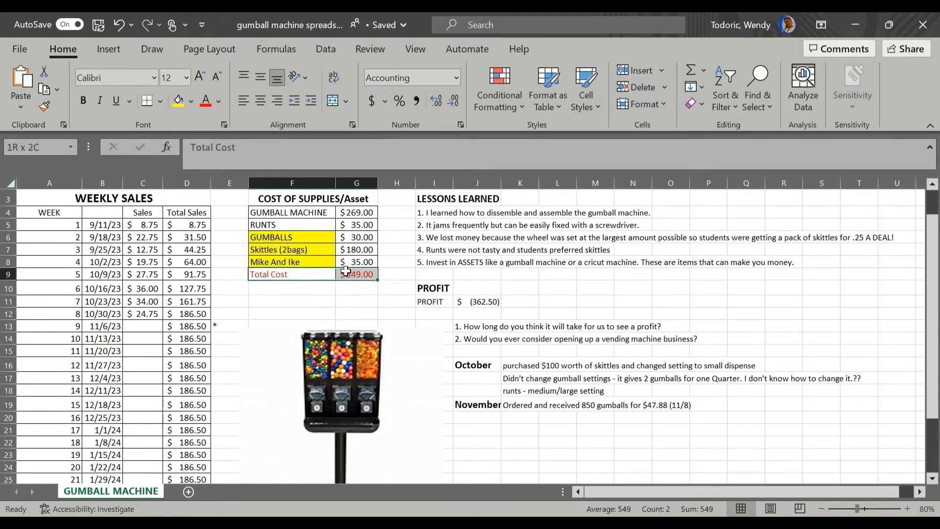
right_click(308, 275)
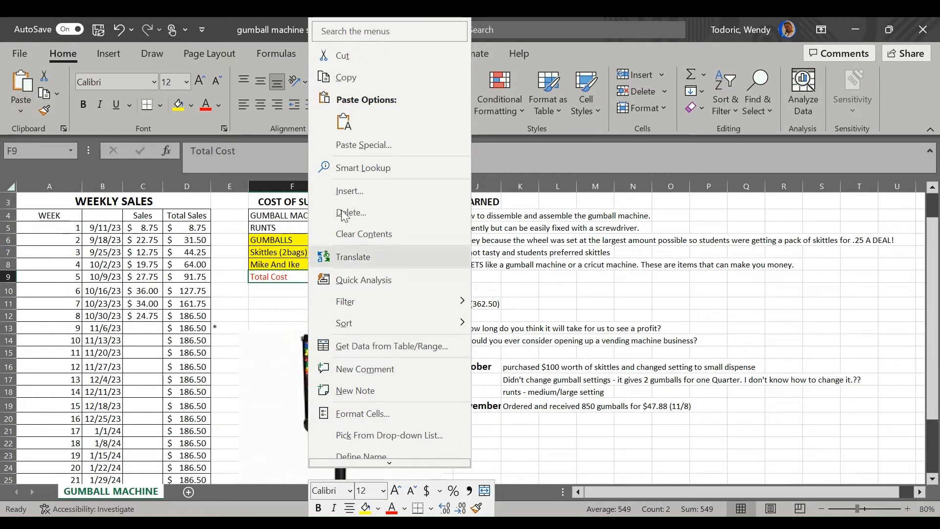
click(274, 278)
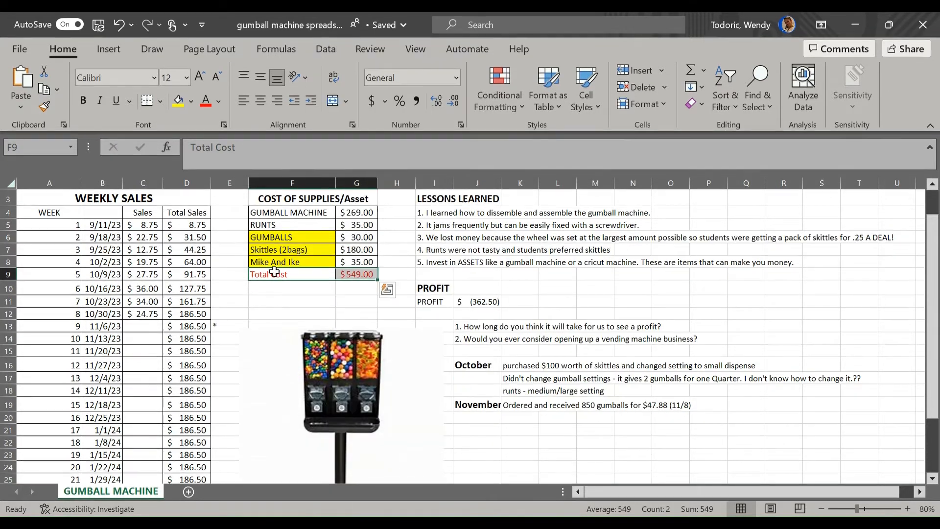
right_click(268, 274)
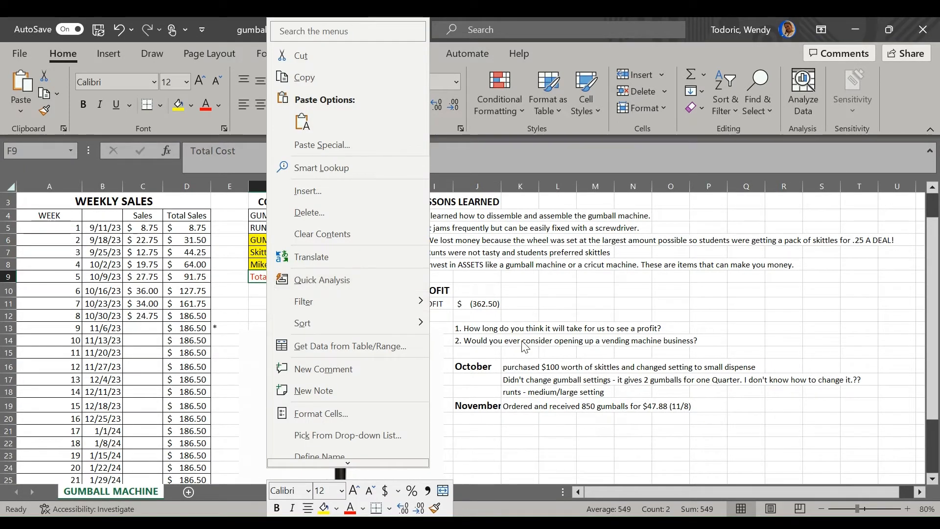
click(311, 193)
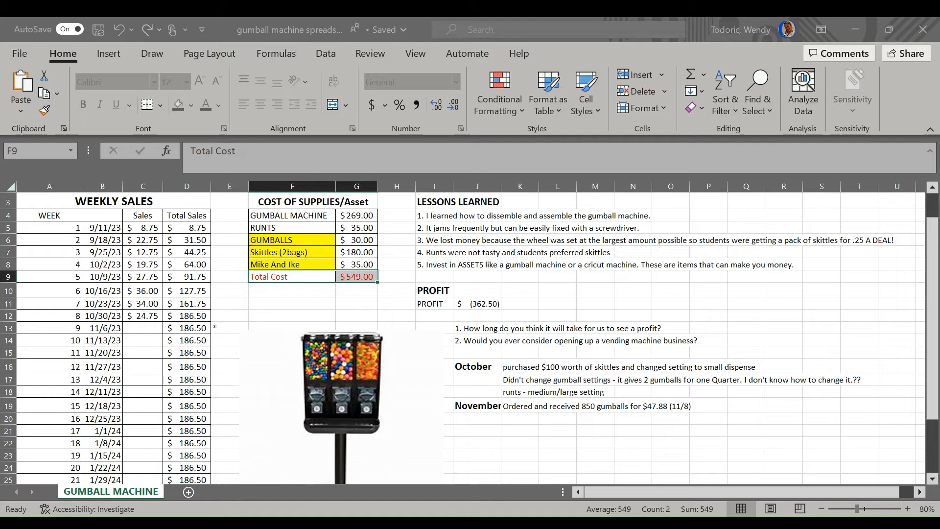
click(282, 253)
click(282, 274)
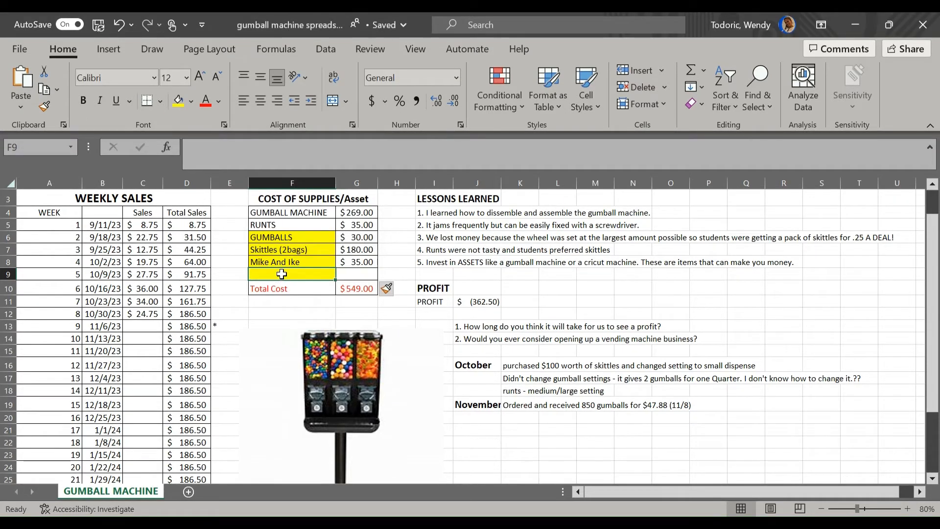
Enter "Gumballs" in F9 with a cost of 47.88 in G9, and check the Total Cost formula.
text(Gumballs)
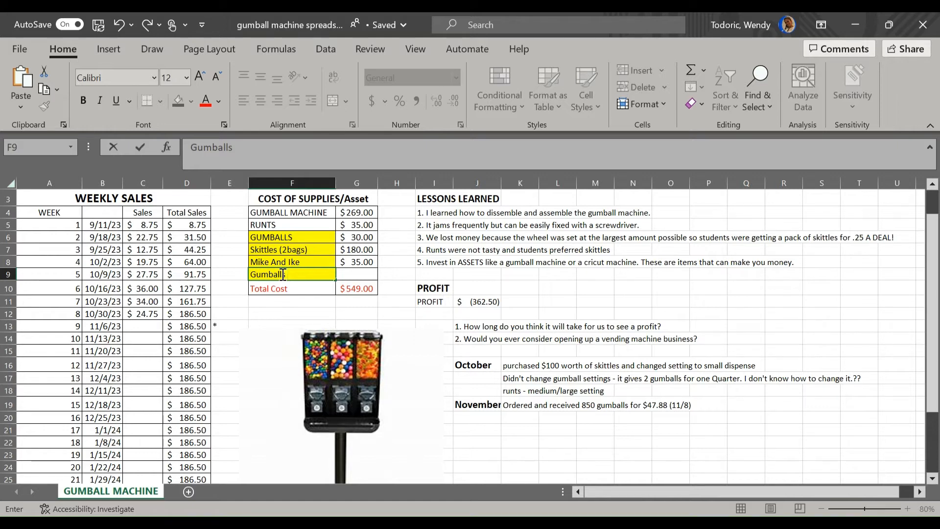
key(Tab)
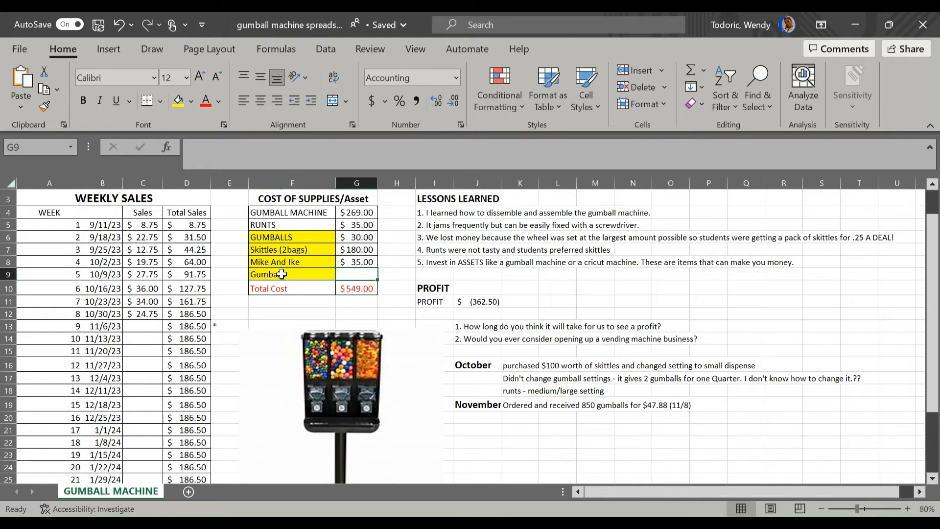
text(47)
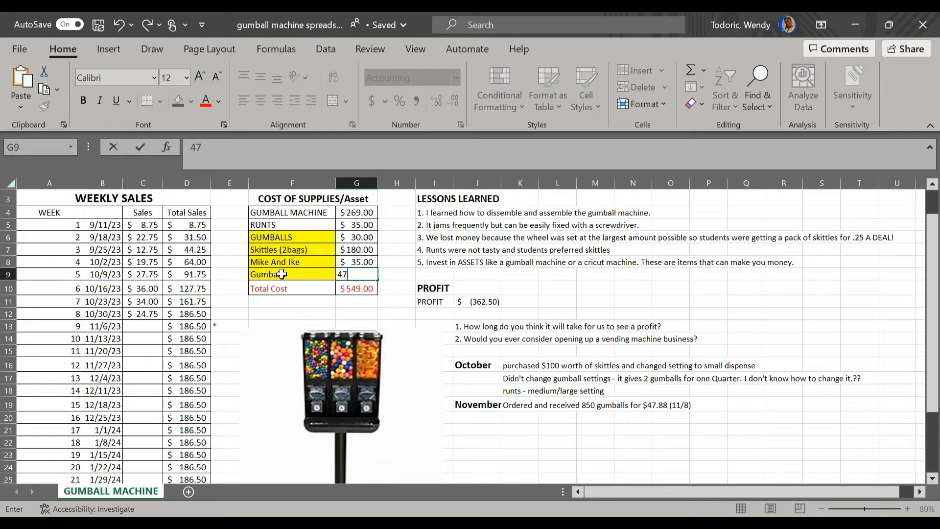
text(.88)
key(Return)
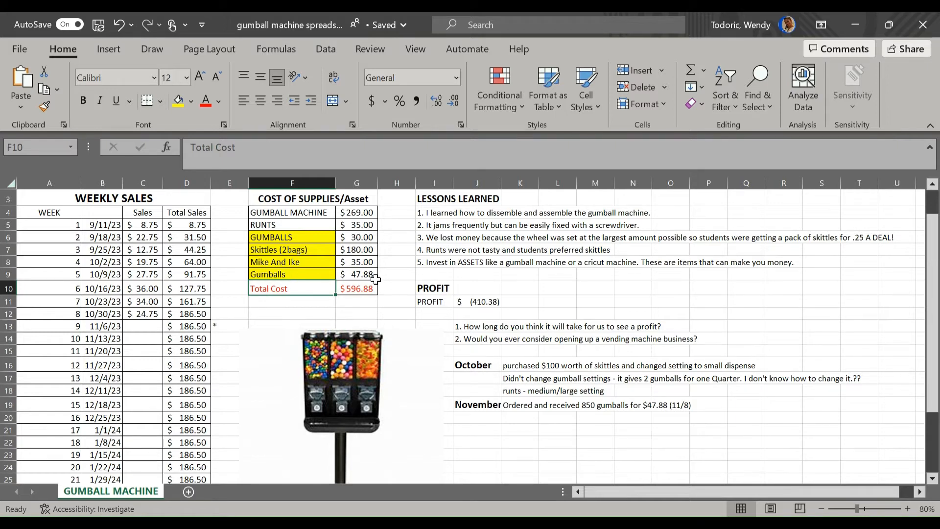
click(365, 289)
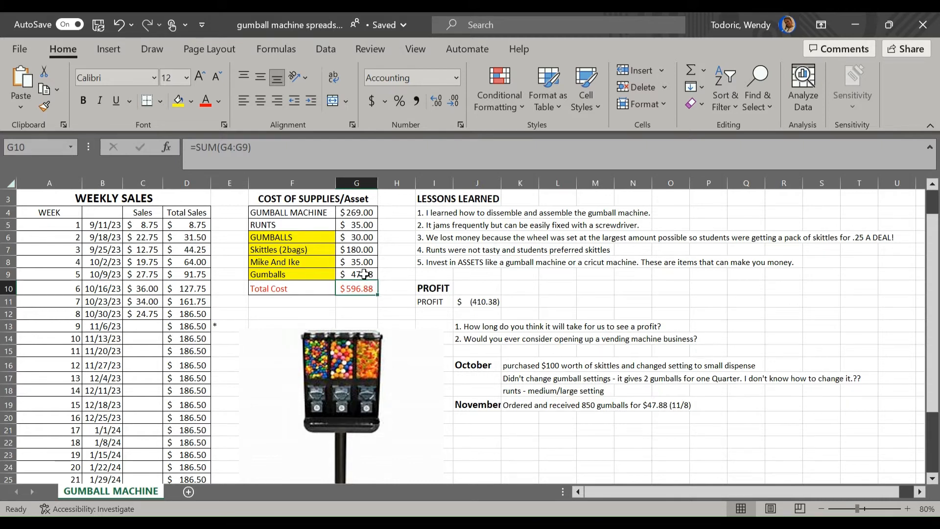
Insert eleven blank rows above the week 26 row, at rows 30 to 40 of the weekly sales table.
scroll(294, 294, down, 1)
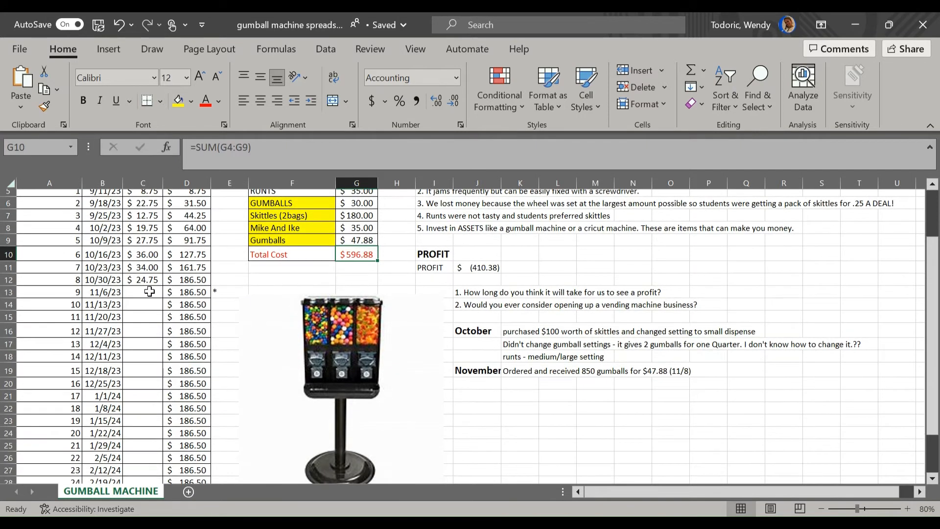
scroll(150, 291, down, 4)
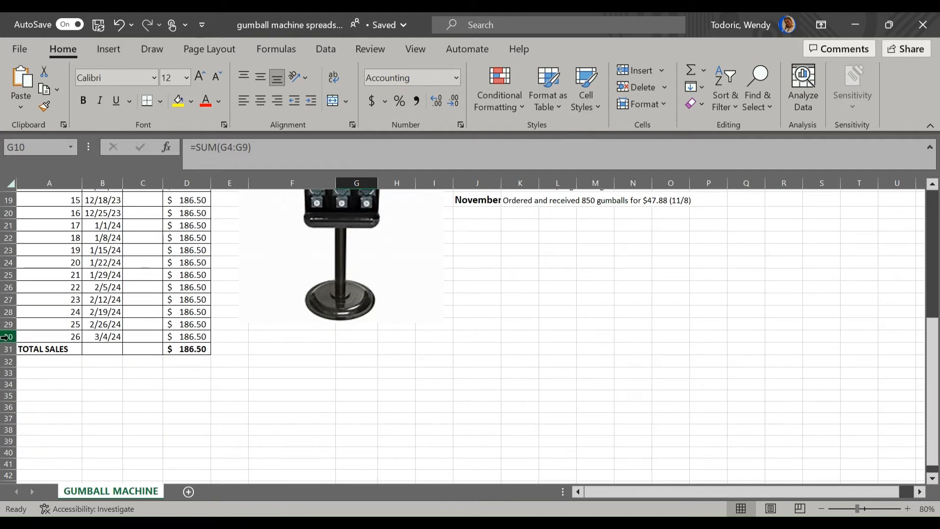
drag(7, 337, 5, 451)
right_click(5, 451)
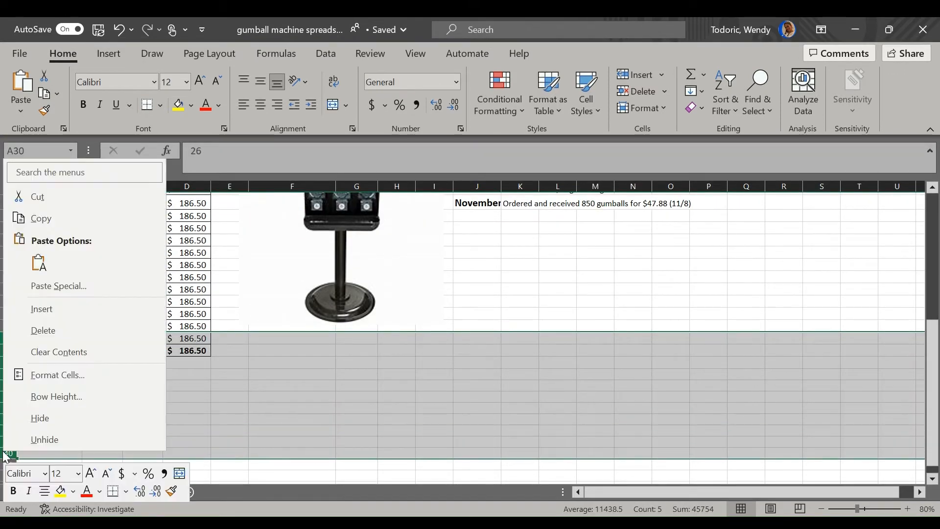
click(51, 309)
scroll(109, 350, down, 2)
scroll(110, 342, up, 1)
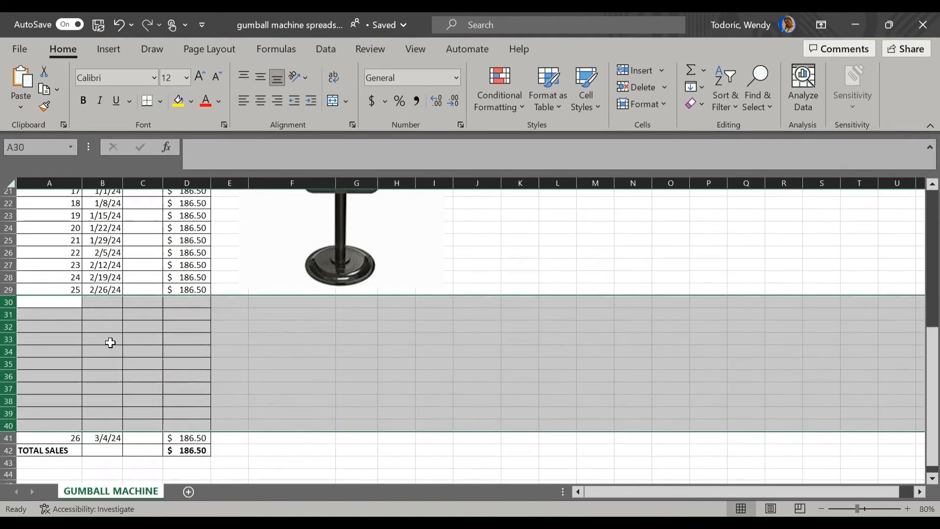
Fill the week numbers and weekly dates down through row 41, and the running total formula from D29 through D42.
click(63, 291)
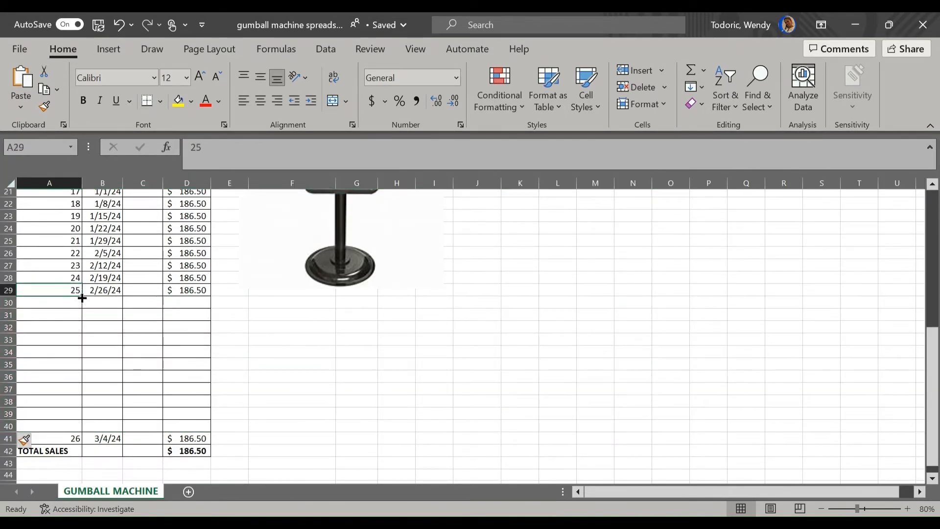
drag(83, 298, 76, 441)
drag(104, 278, 112, 443)
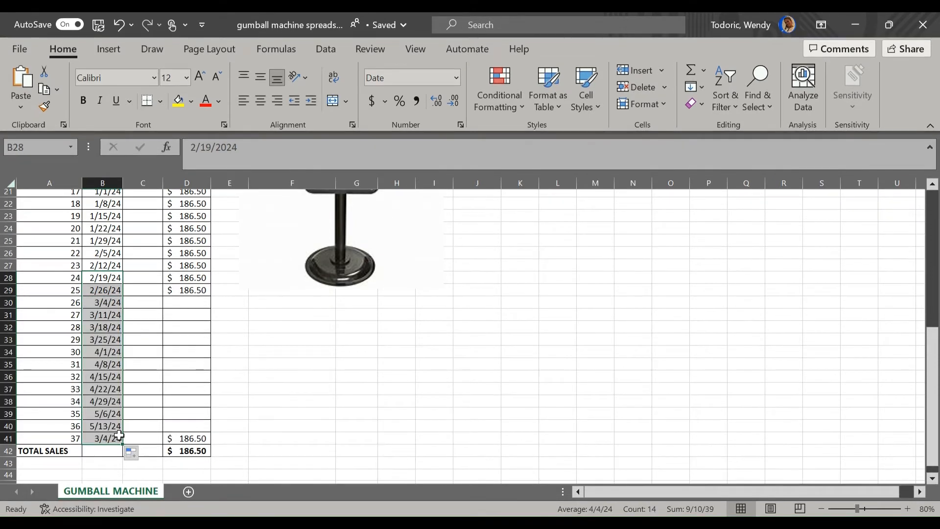
click(194, 292)
drag(206, 295, 198, 456)
Insert ten blank rows above the TOTAL SALES row, starting at row 42.
scroll(108, 411, down, 2)
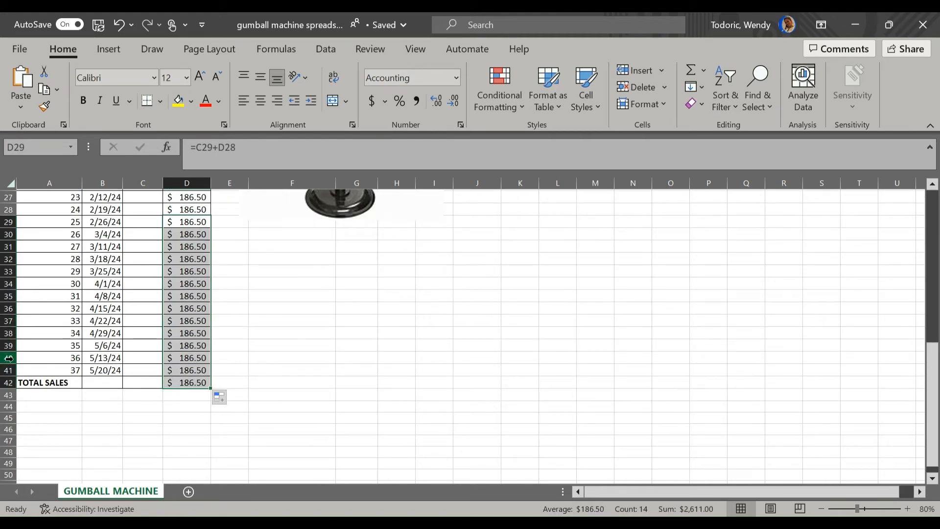
drag(8, 382, 7, 358)
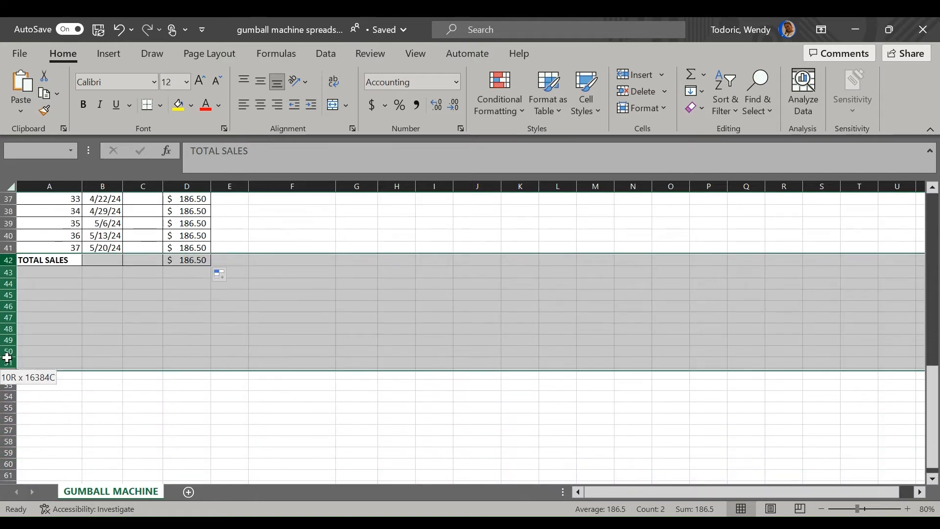
right_click(7, 358)
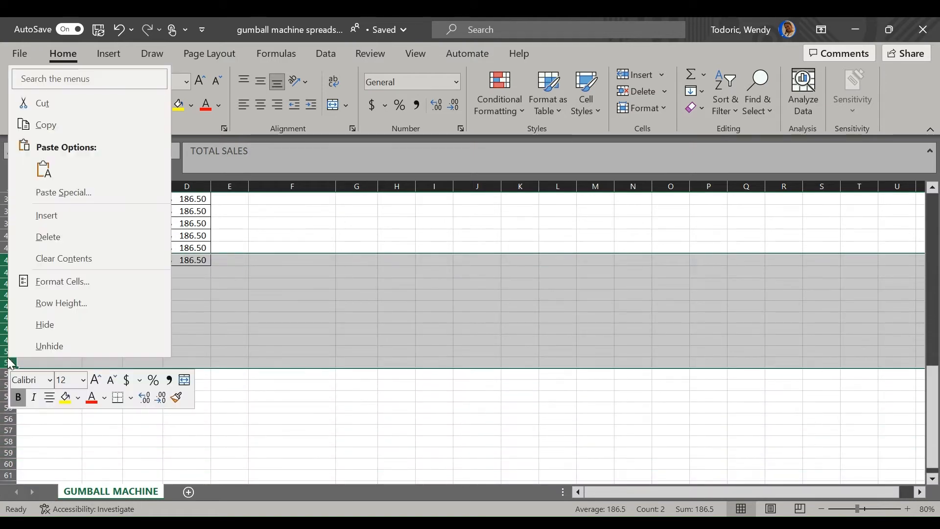
click(54, 215)
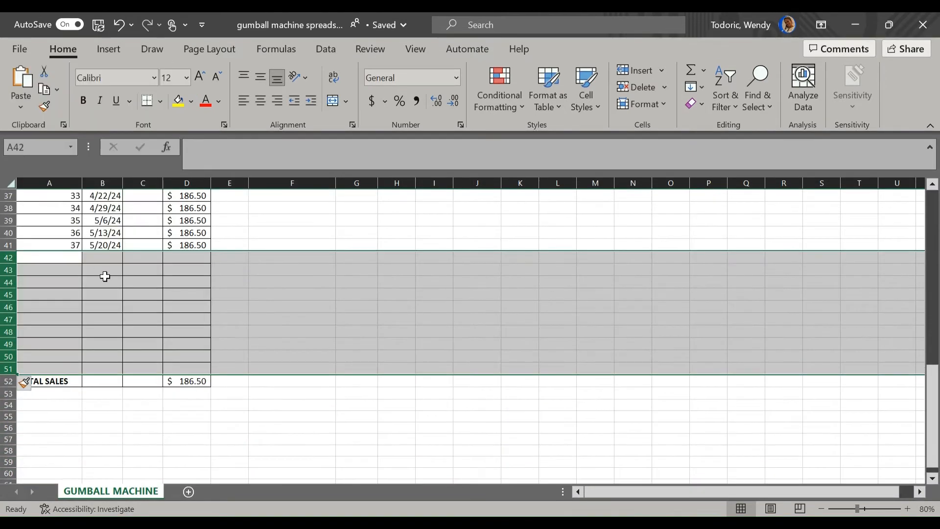
Fill the week numbers down to 47 in A51, and the weekly dates through 6/24/24 and running totals down to row 46.
click(74, 240)
drag(82, 252, 78, 376)
drag(107, 234, 118, 319)
click(195, 242)
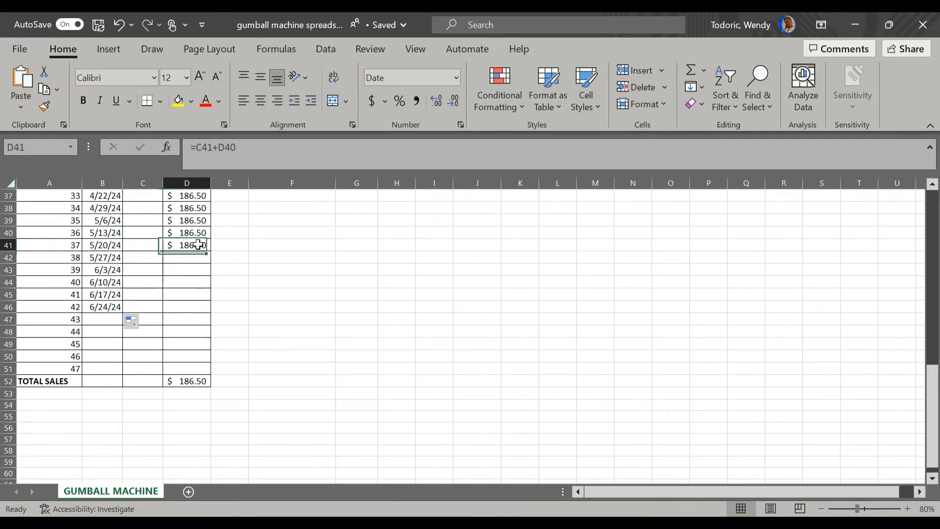
drag(213, 251, 211, 311)
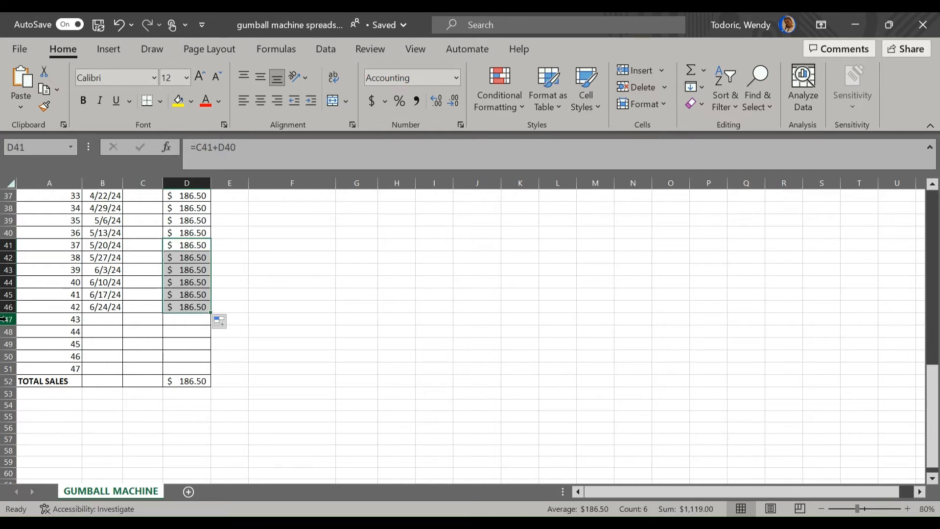
Delete the surplus rows 47 to 51 for weeks 43 to 47.
drag(4, 318, 7, 368)
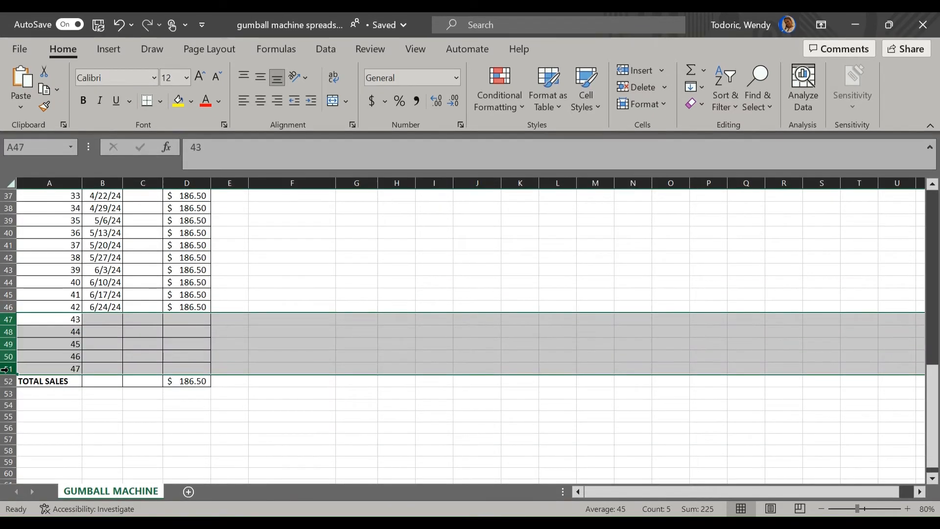
right_click(4, 368)
click(66, 247)
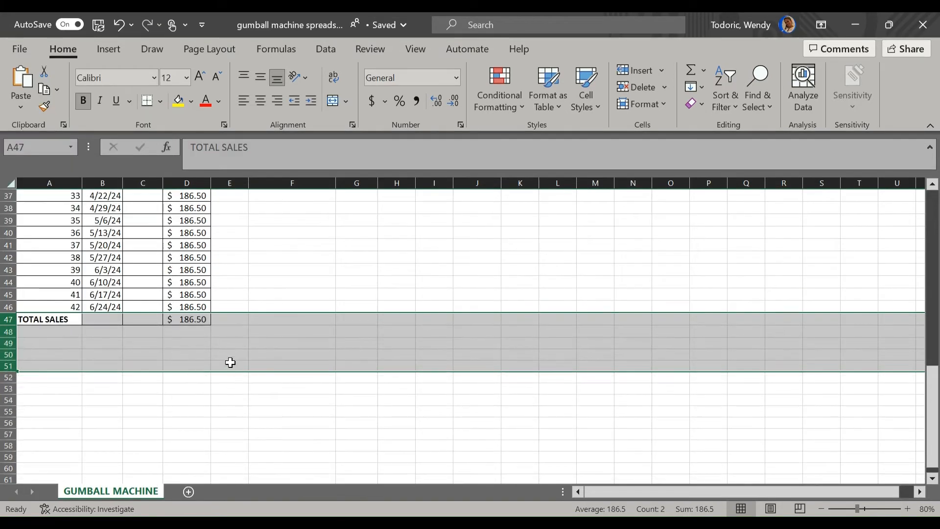
click(230, 362)
Format the TOTAL SALES row A47:D47 as bold with a yellow fill.
drag(63, 319, 196, 319)
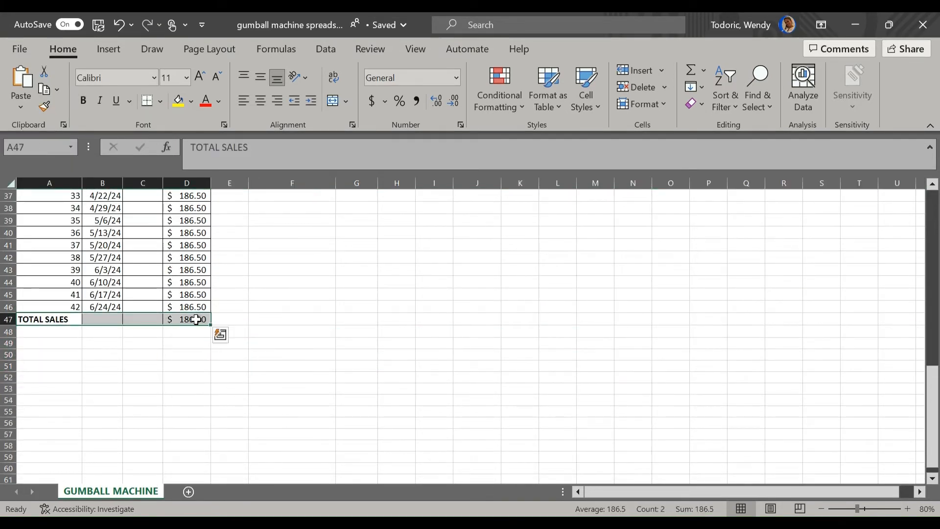
click(83, 101)
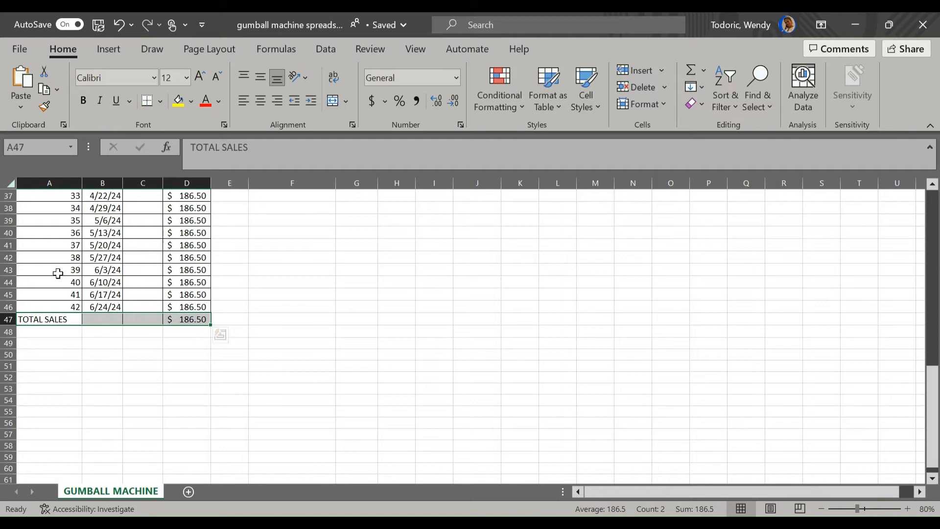
click(81, 102)
click(178, 101)
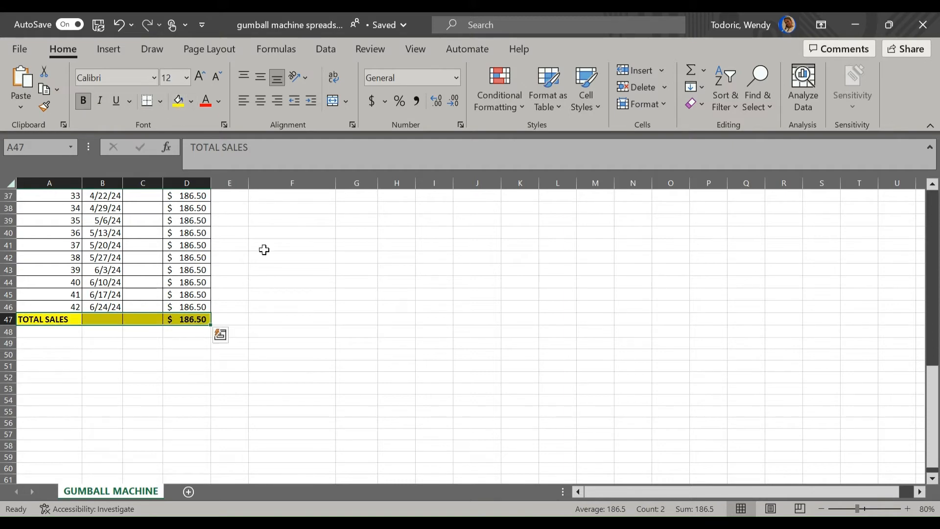
click(293, 294)
Examine the profit formula in J11, the new gumball cost in G9, and the upcoming weeks in the sales column.
scroll(315, 346, up, 6)
scroll(316, 346, up, 6)
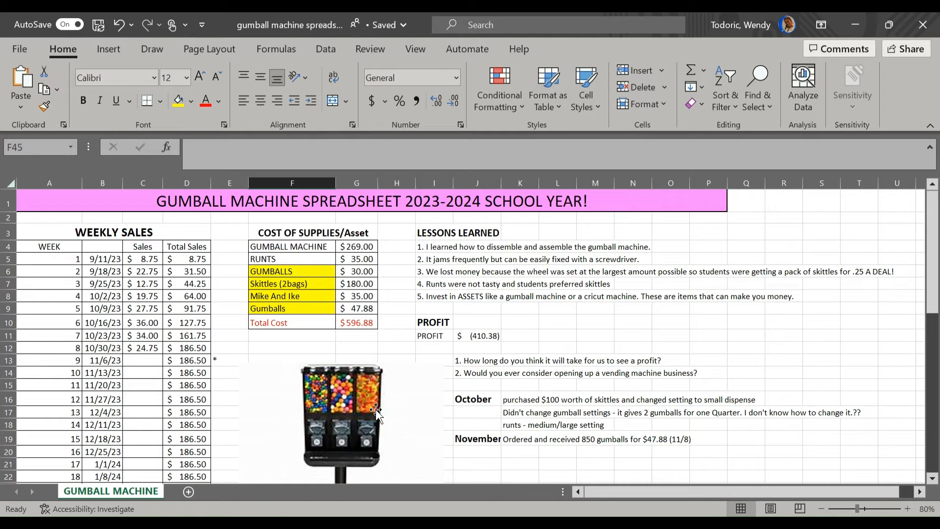
click(488, 336)
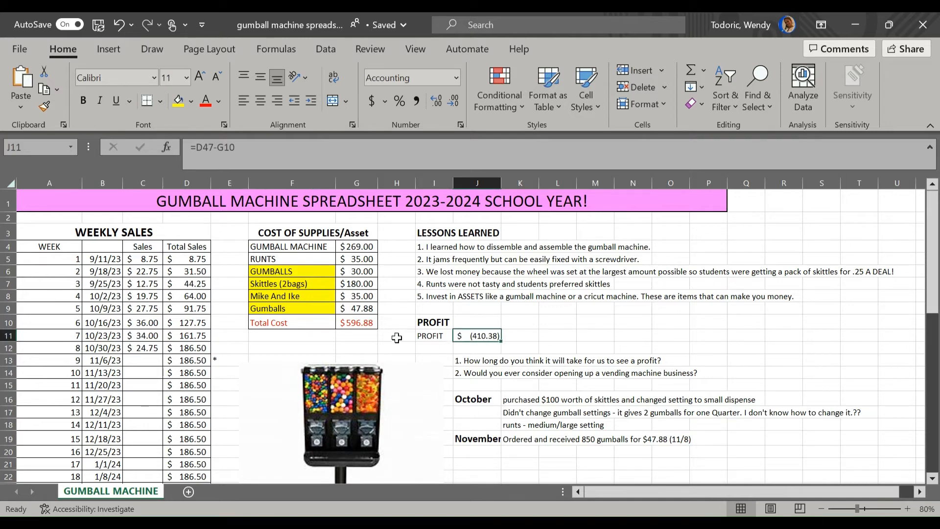
click(432, 336)
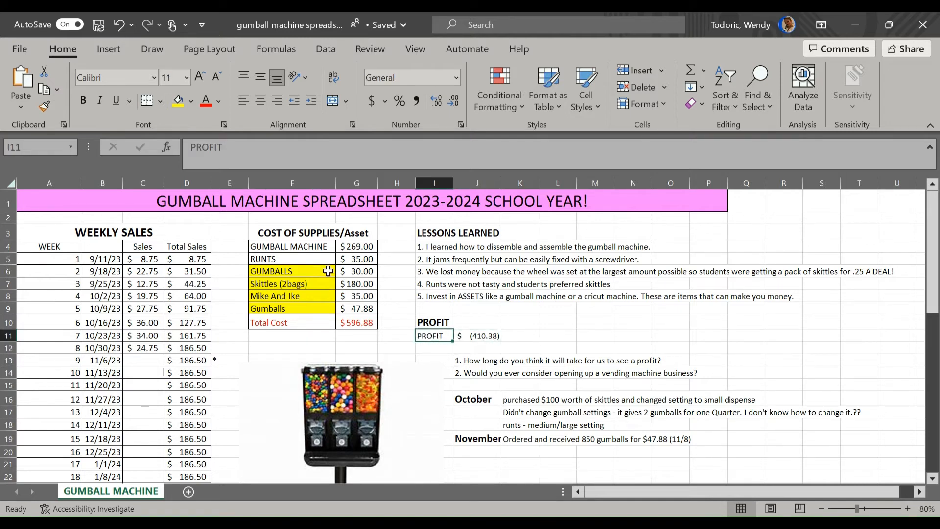
click(343, 314)
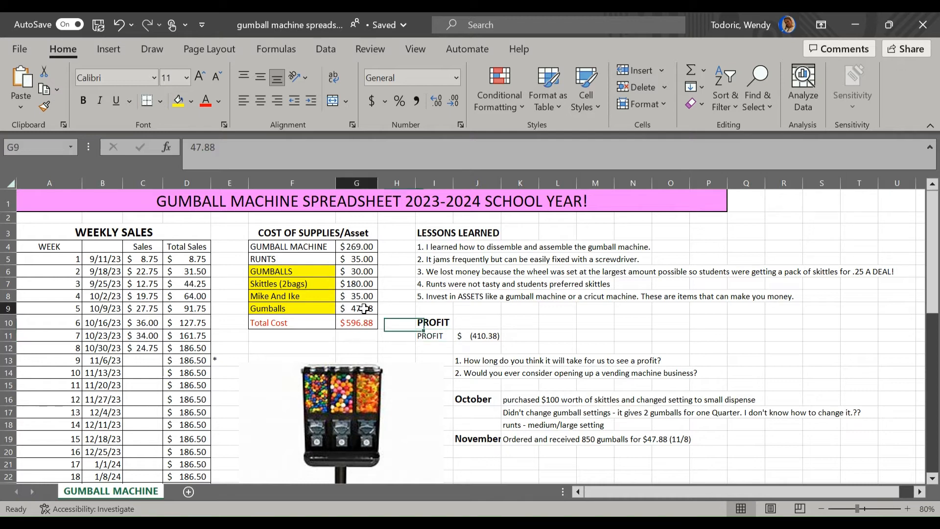
scroll(185, 384, down, 1)
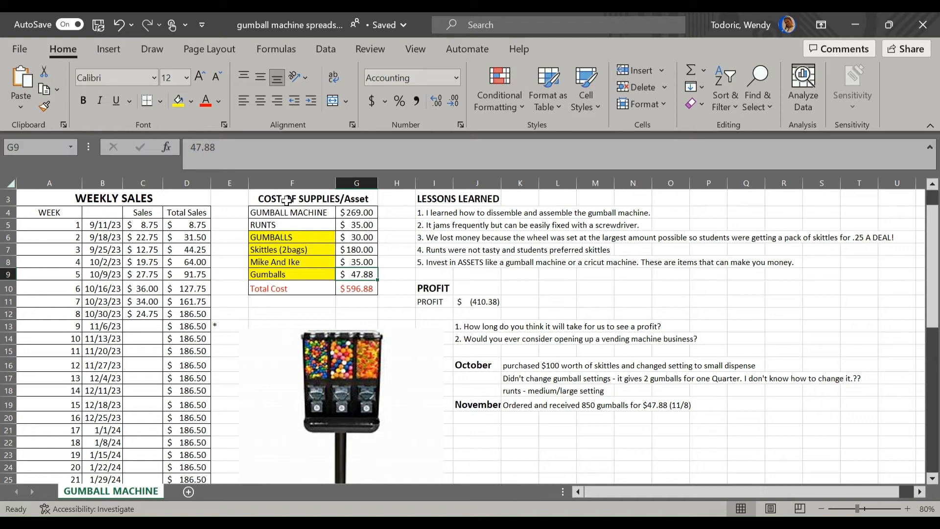
click(139, 430)
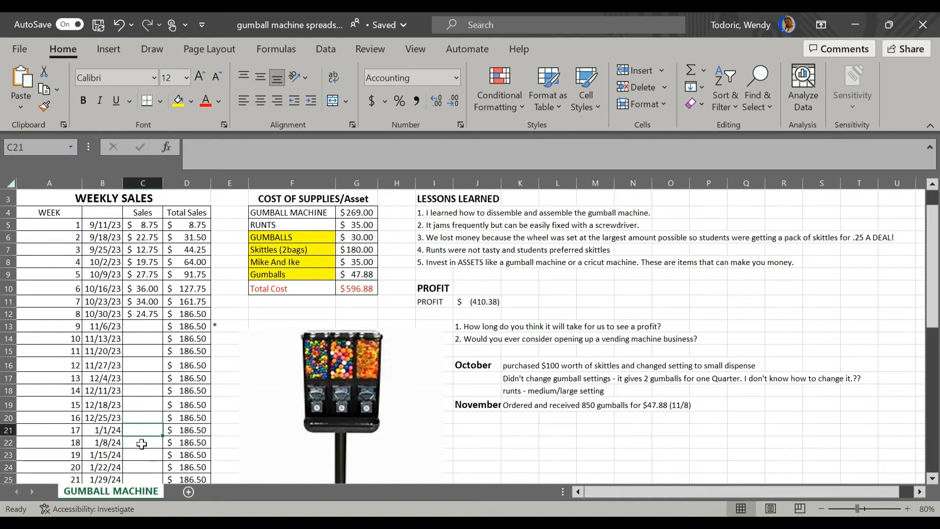
scroll(142, 444, down, 2)
click(143, 374)
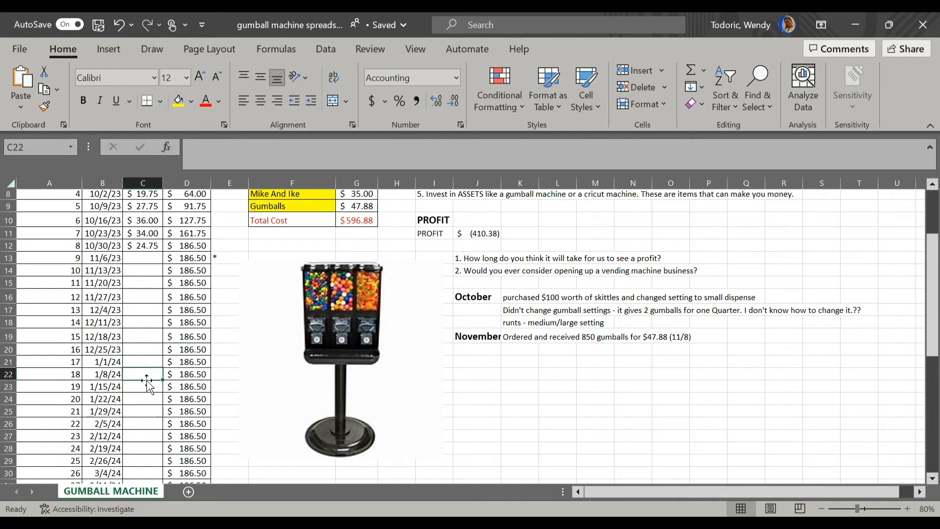
Enter a projected sale of 35 for the 11/6/23 week in C13 and fill it down the Sales column to C46.
click(143, 363)
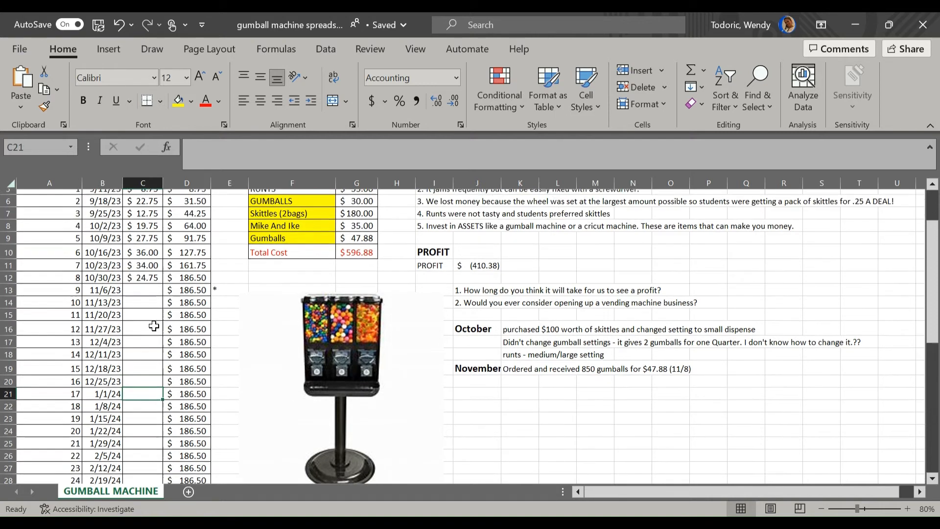
scroll(151, 318, up, 1)
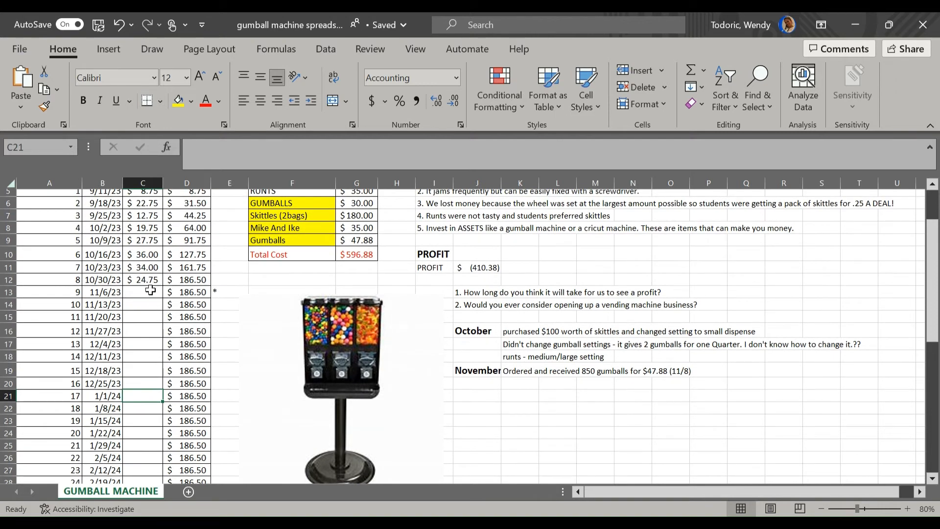
click(151, 291)
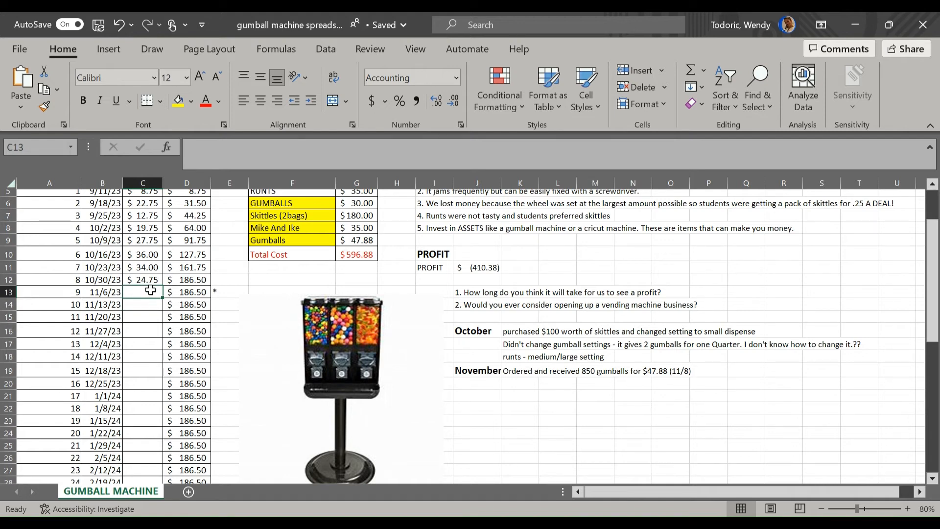
text(35)
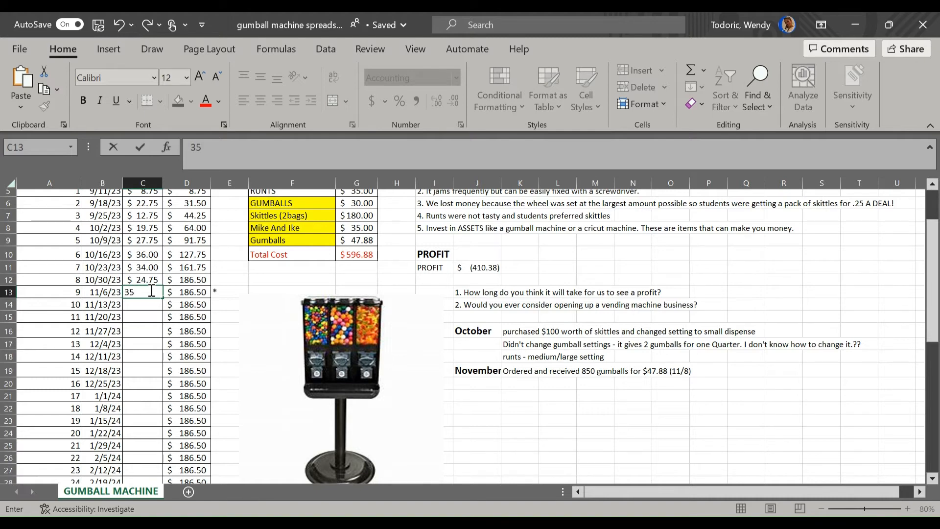
key(Return)
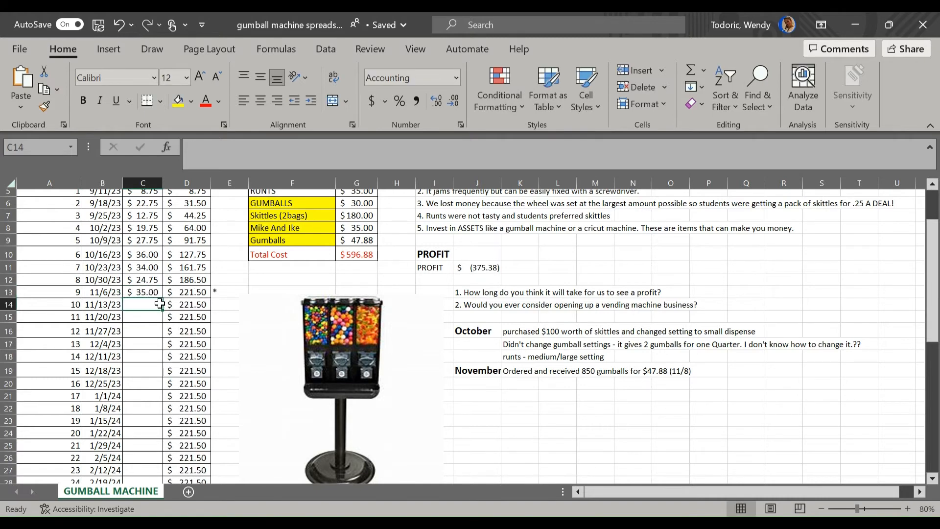
click(155, 292)
drag(162, 297, 161, 456)
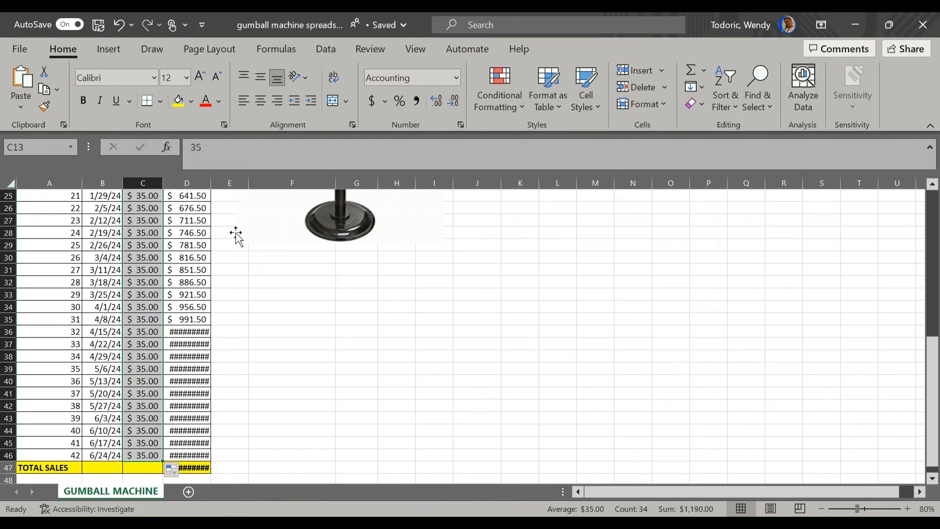
Widen the Total Sales column D slightly so the four-digit running totals fit.
scroll(142, 354, up, 5)
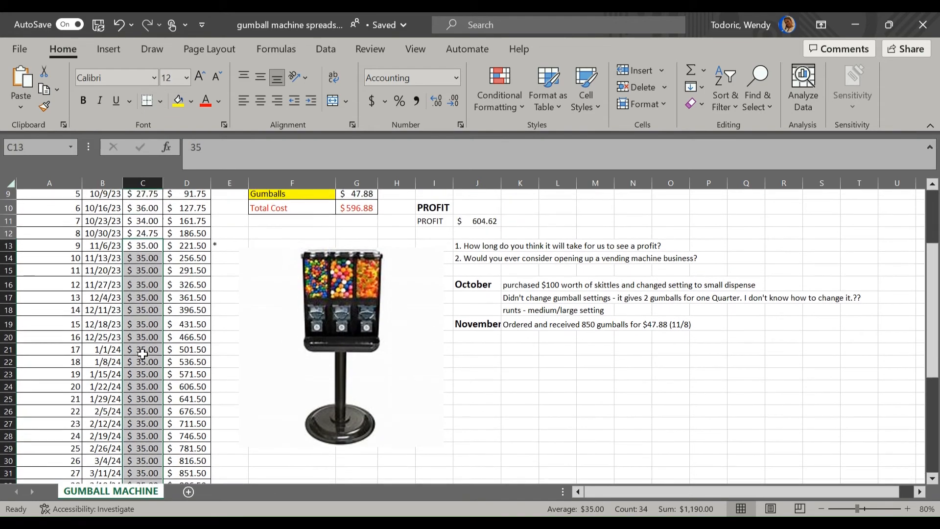
scroll(142, 354, up, 2)
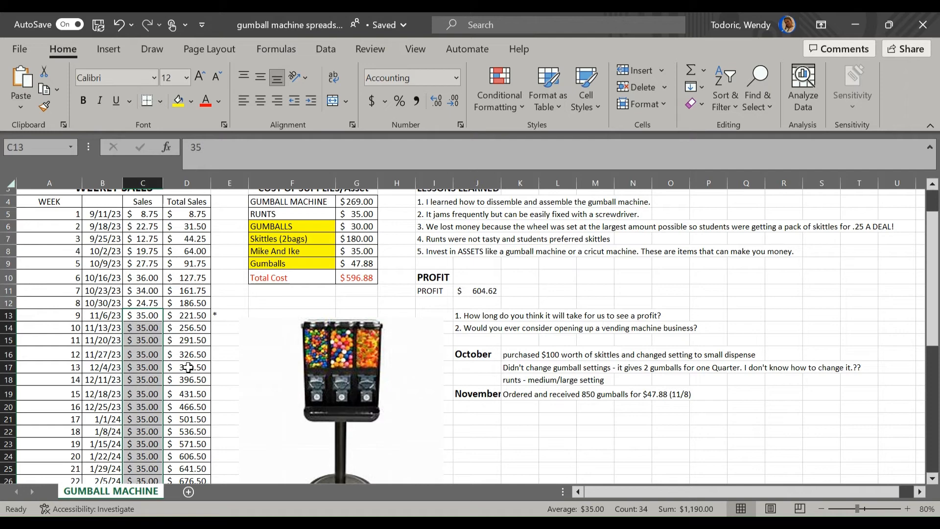
drag(213, 187, 215, 187)
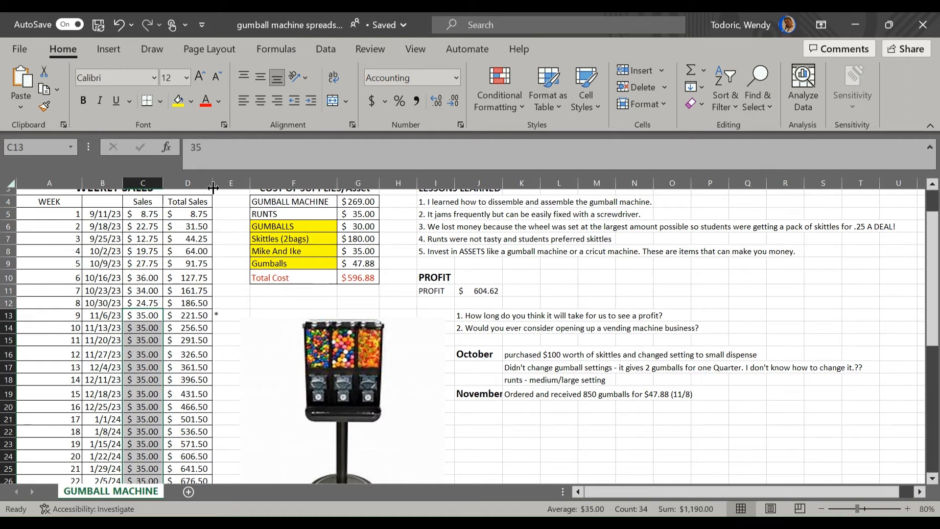
scroll(196, 314, down, 5)
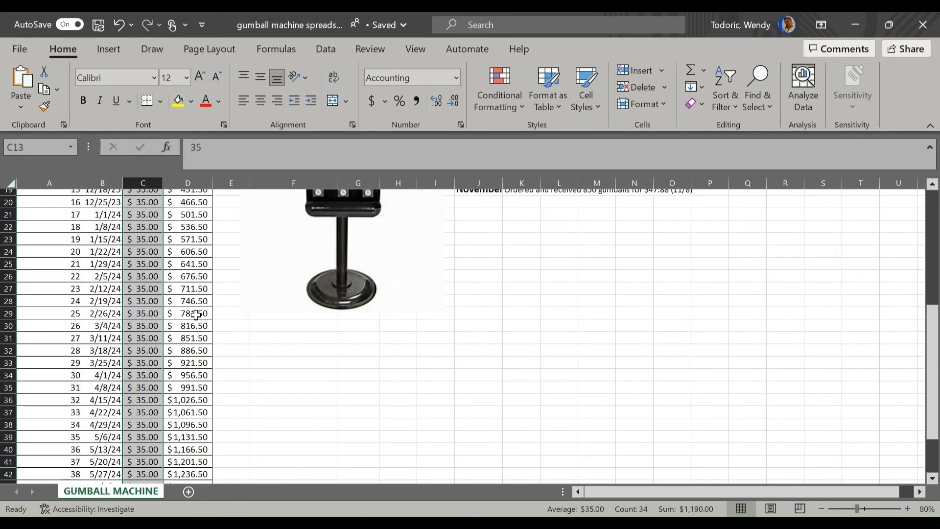
scroll(196, 315, up, 6)
Examine the projected sales and running totals from 11/13/23 down to the 6/24/24 row and the TOTAL SALES row.
click(167, 328)
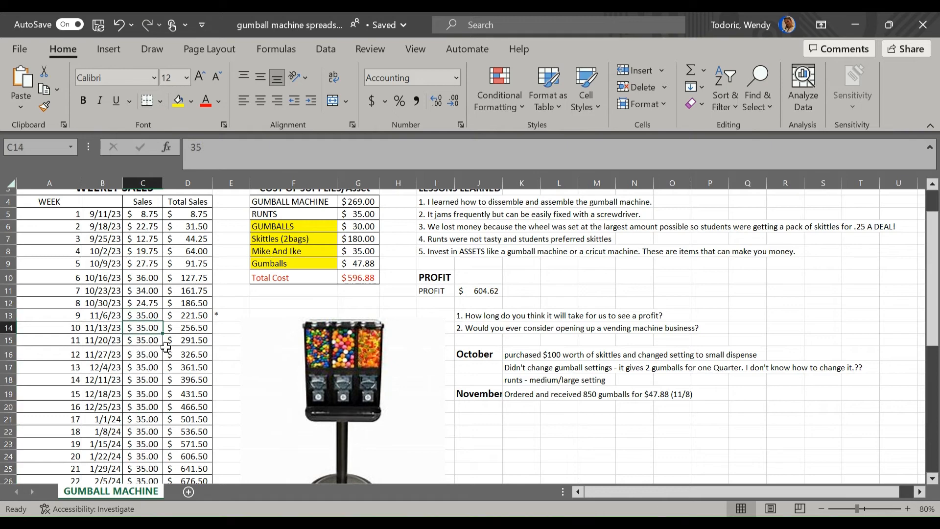
scroll(166, 347, down, 6)
scroll(580, 414, up, 3)
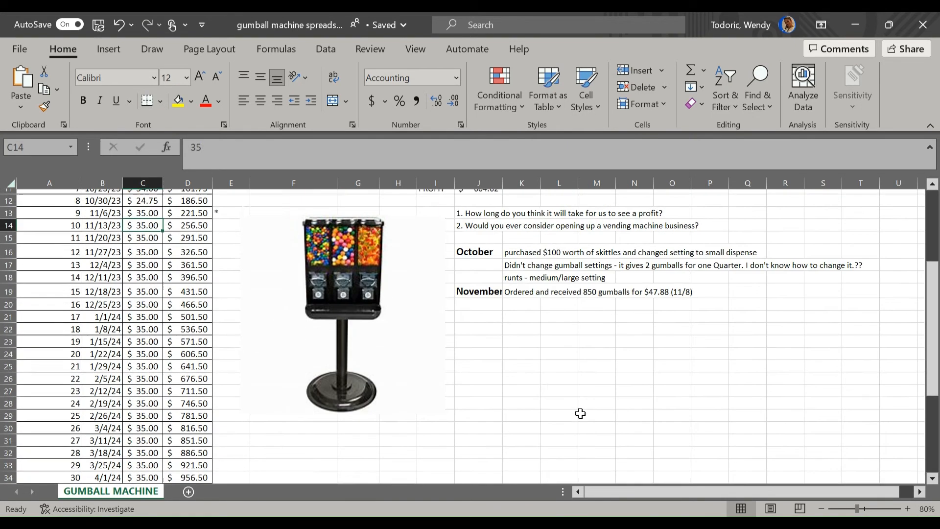
scroll(581, 414, up, 2)
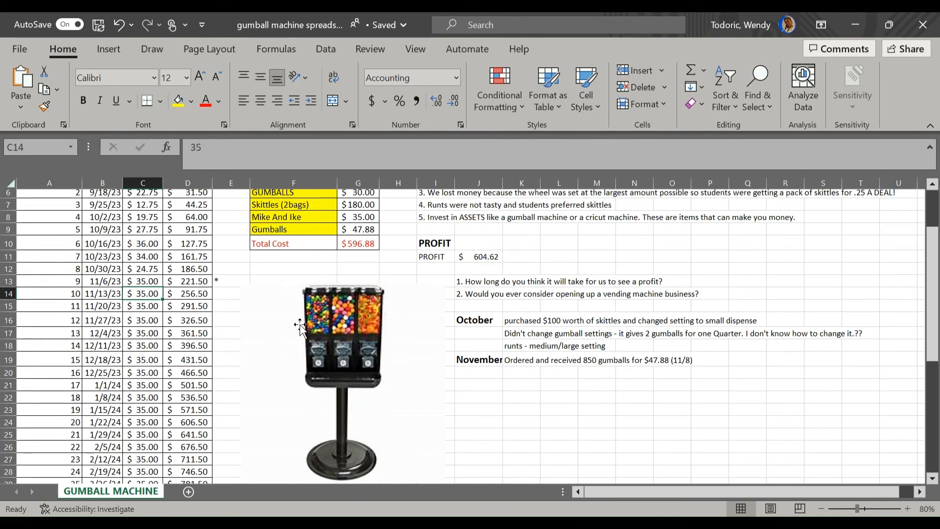
scroll(301, 325, up, 2)
scroll(203, 394, down, 7)
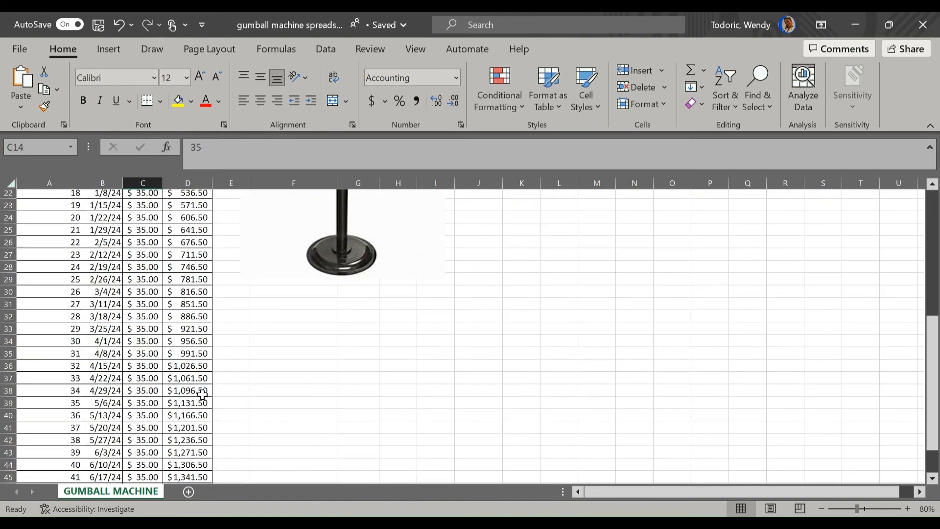
scroll(202, 394, down, 2)
drag(70, 421, 193, 424)
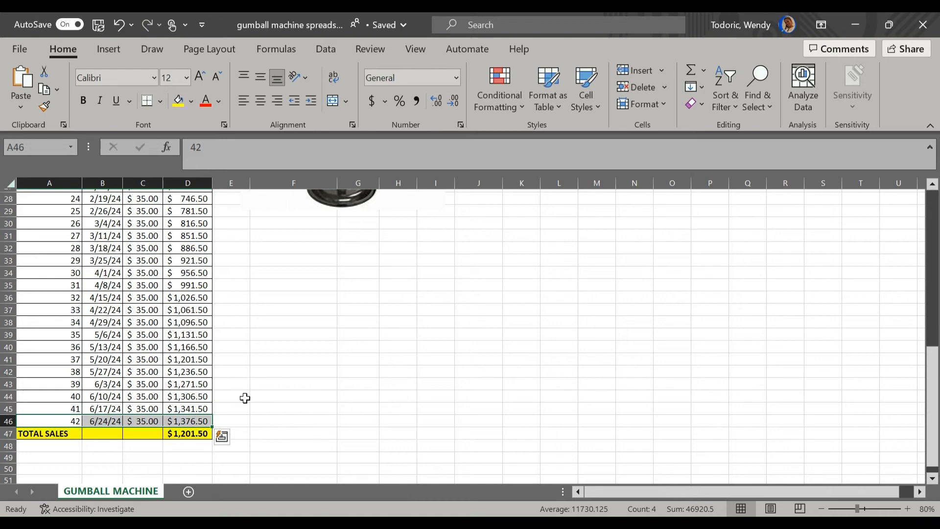
scroll(245, 397, up, 9)
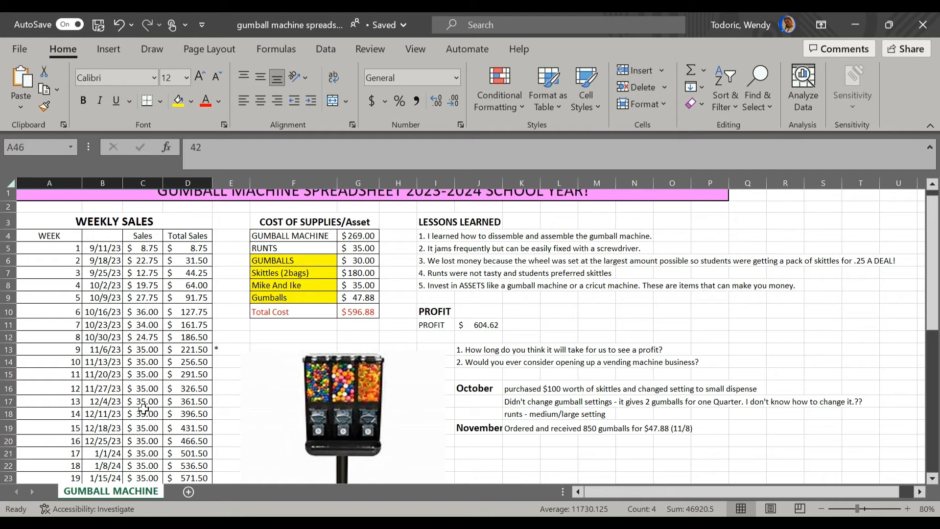
Examine the projected profit in J11, the lessons learned about dispensing and runts, and the October note on skittles.
click(485, 326)
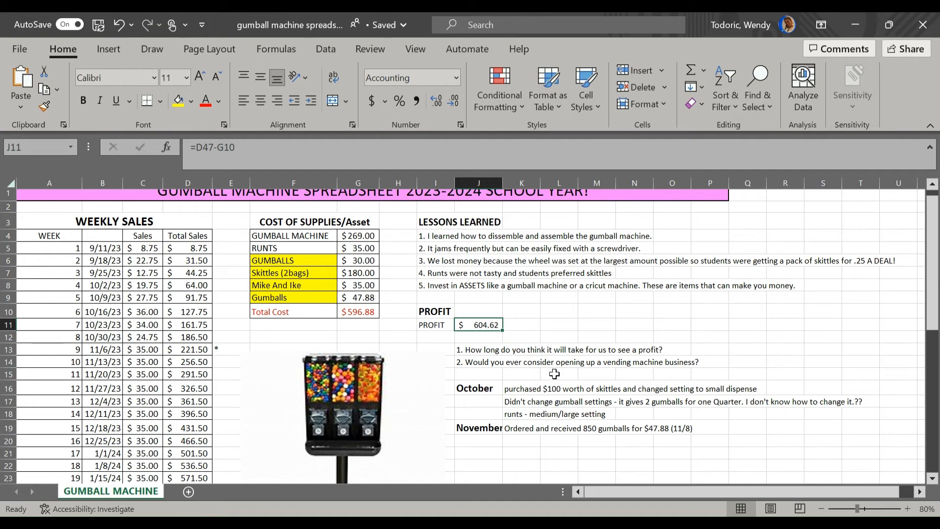
click(792, 261)
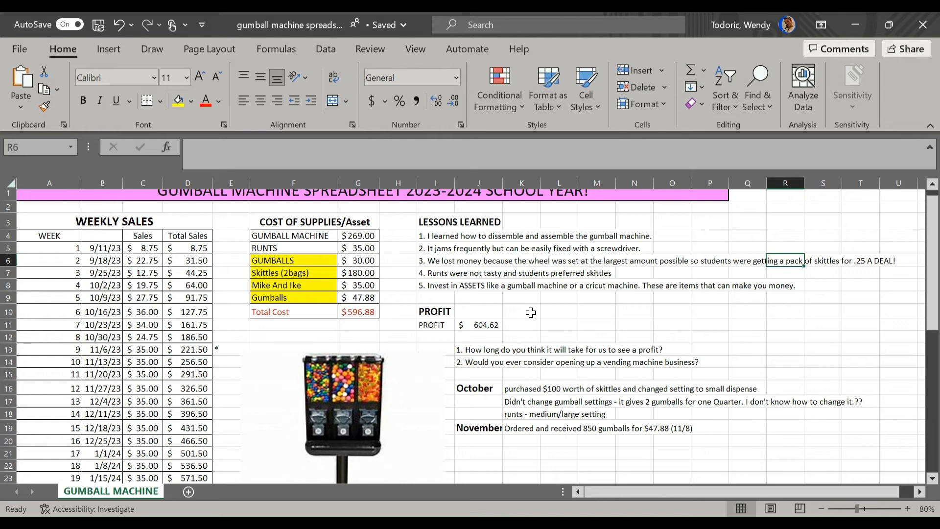
click(516, 273)
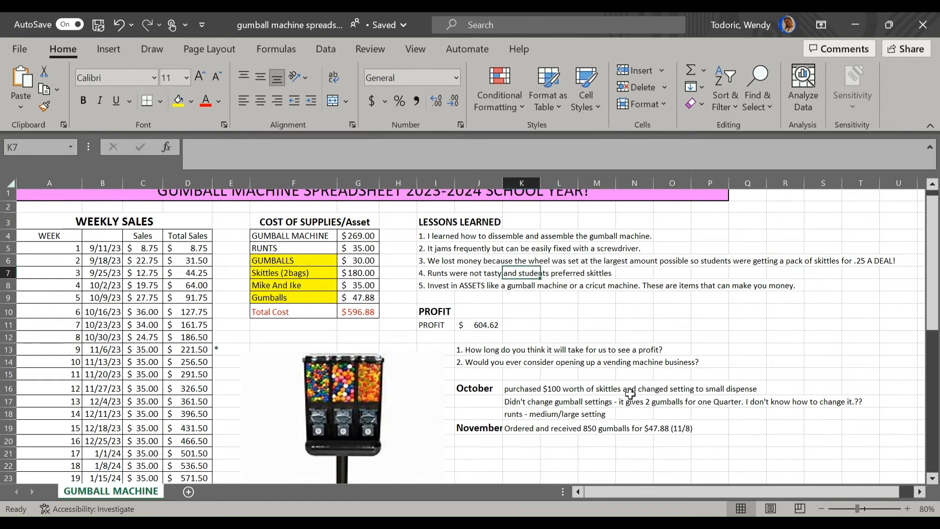
click(612, 389)
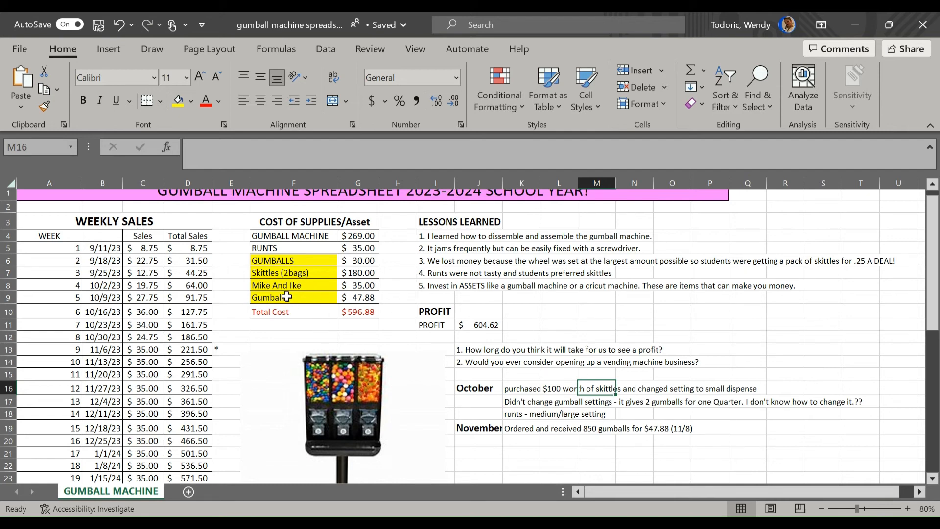
Clear the projected sales values from C13:C46.
scroll(295, 422, down, 2)
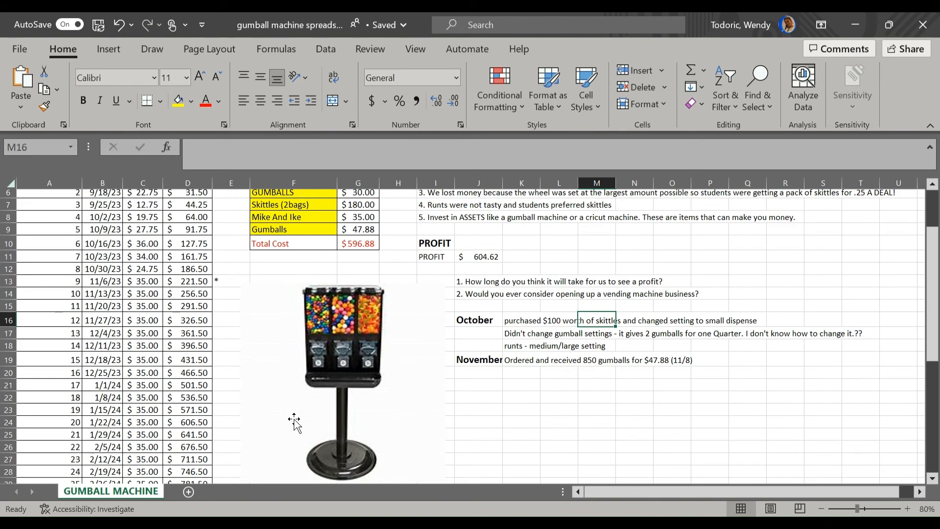
scroll(294, 422, down, 3)
scroll(275, 420, up, 3)
click(149, 294)
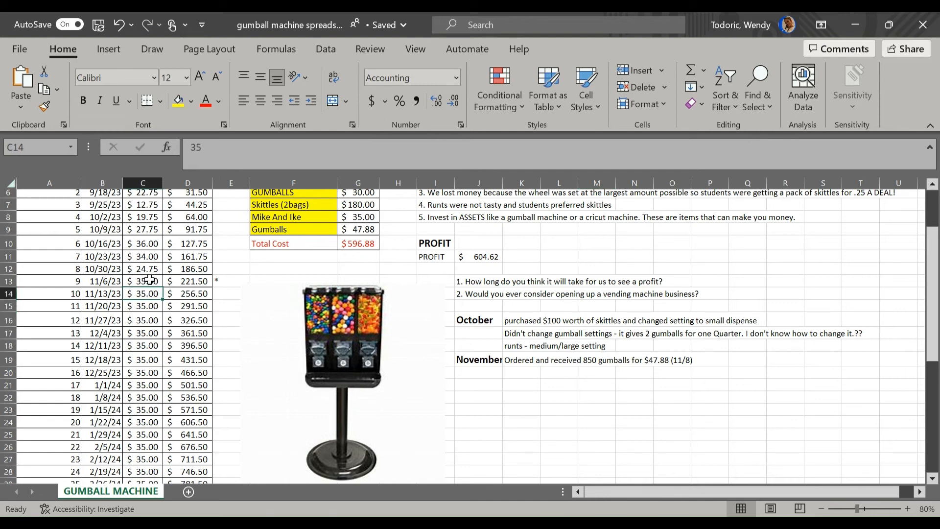
drag(149, 279, 147, 445)
key(BackSpace)
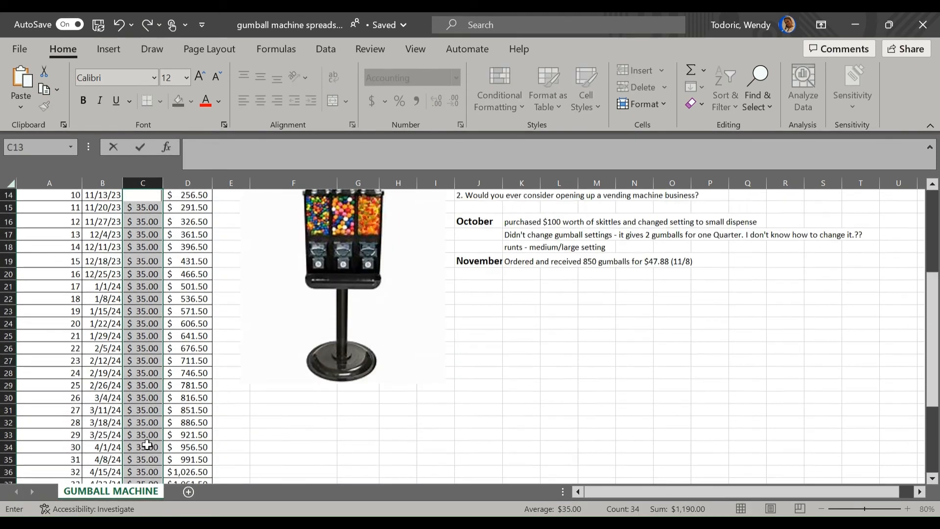
scroll(147, 445, up, 4)
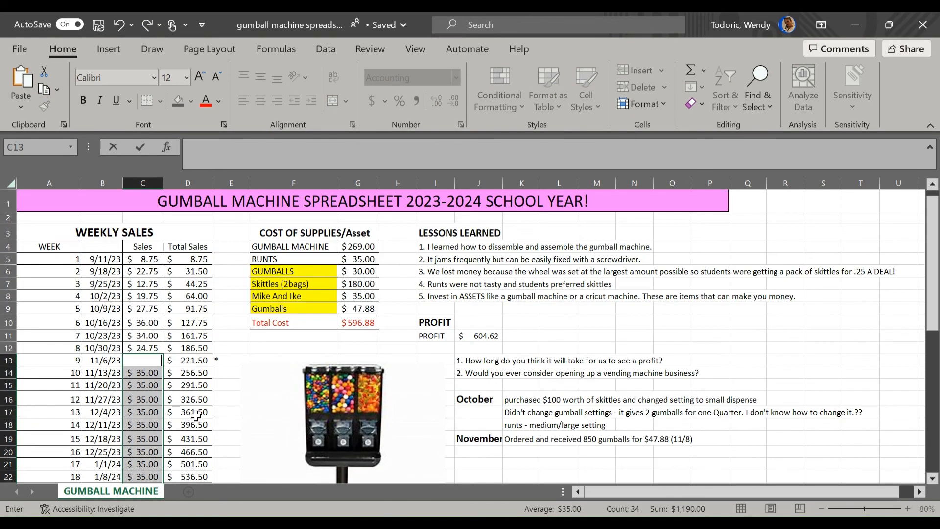
right_click(147, 372)
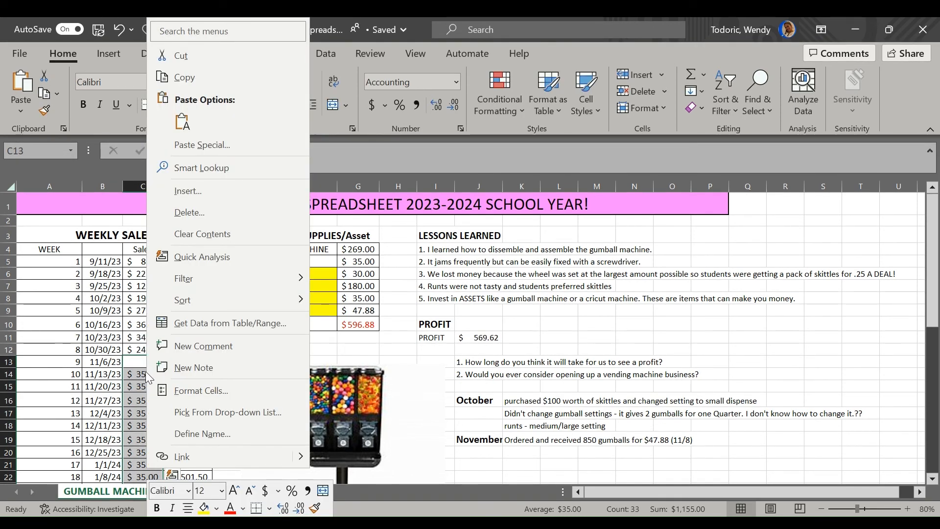
click(202, 233)
click(155, 409)
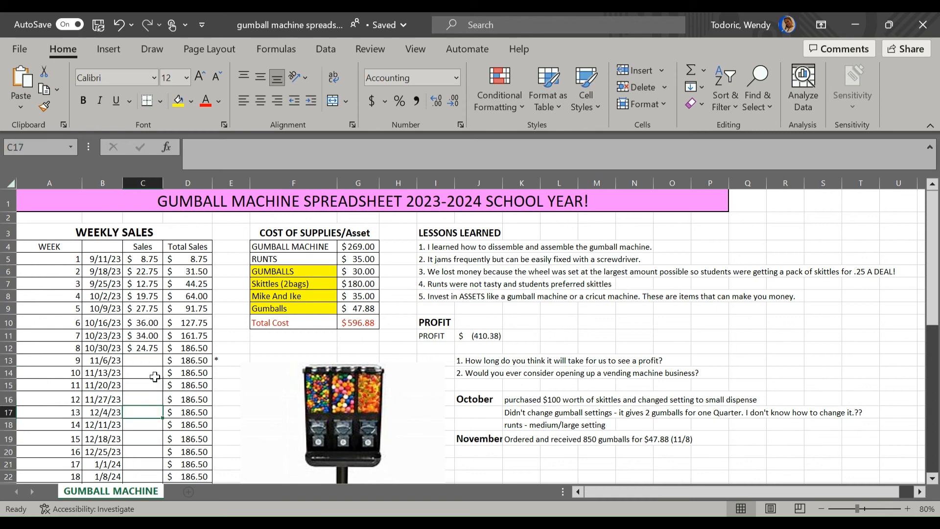
Review the upcoming November and December week dates, then the remaining weekly rows down to TOTAL SALES.
click(143, 363)
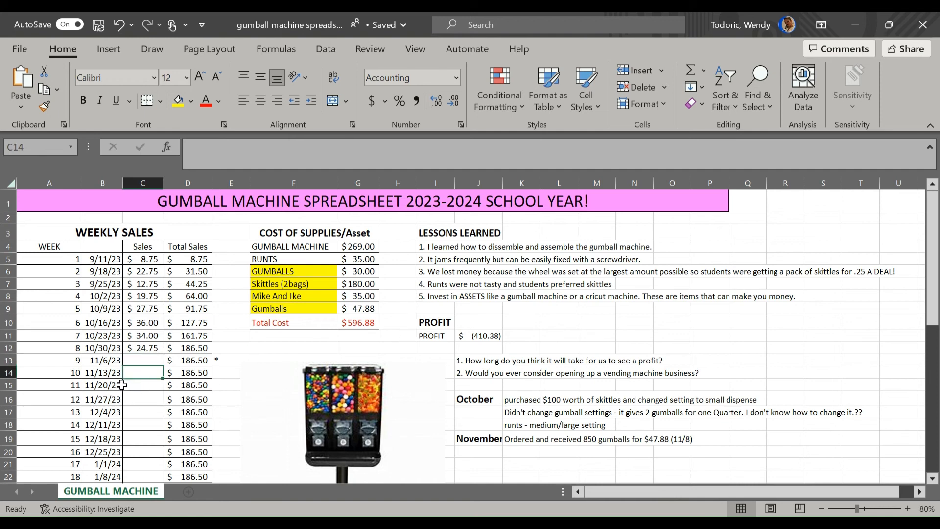
click(103, 373)
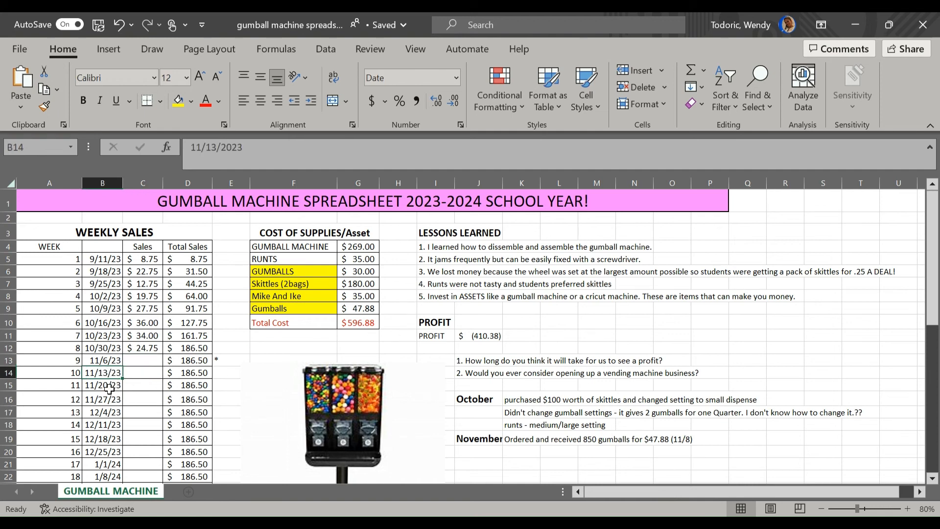
scroll(117, 368, down, 1)
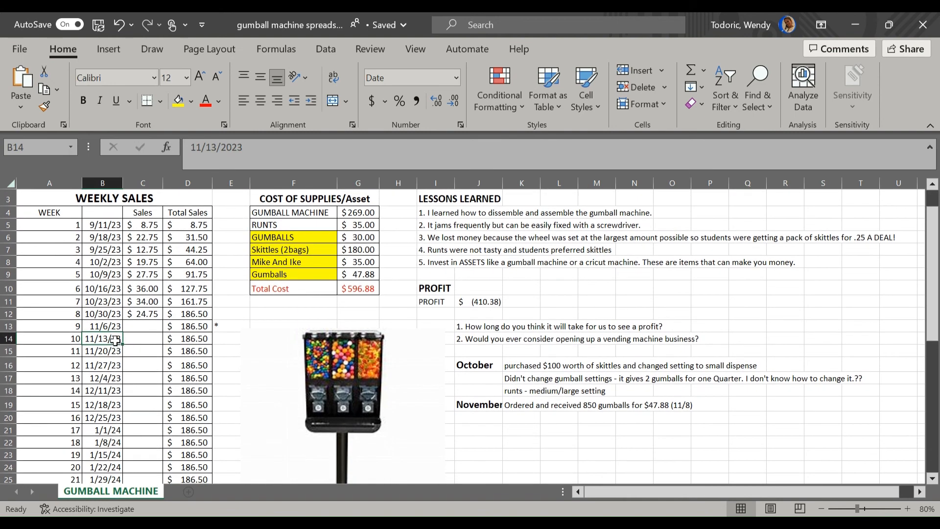
drag(109, 337, 105, 392)
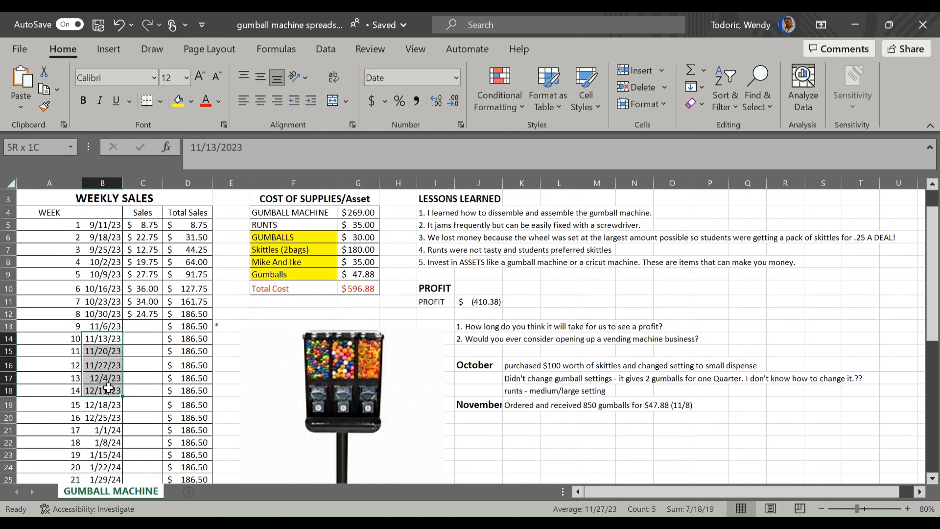
click(104, 365)
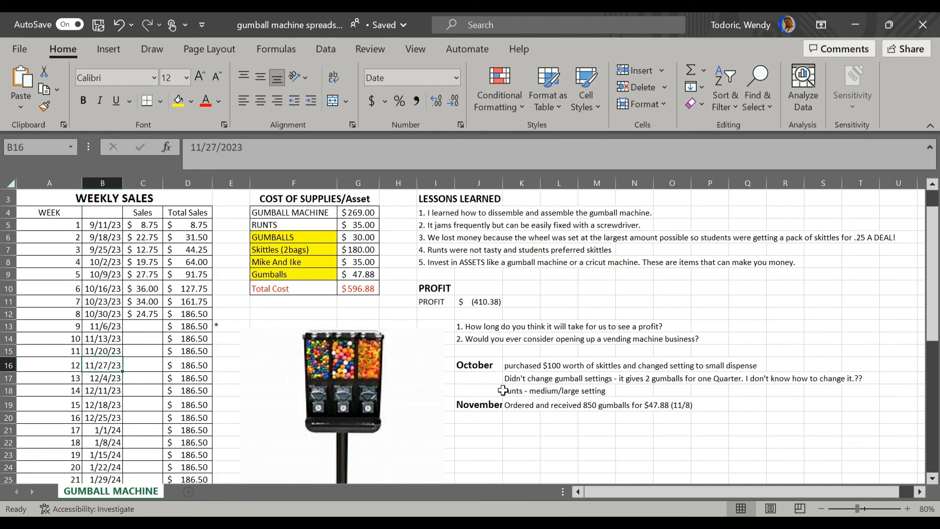
scroll(503, 393, down, 2)
scroll(503, 393, down, 8)
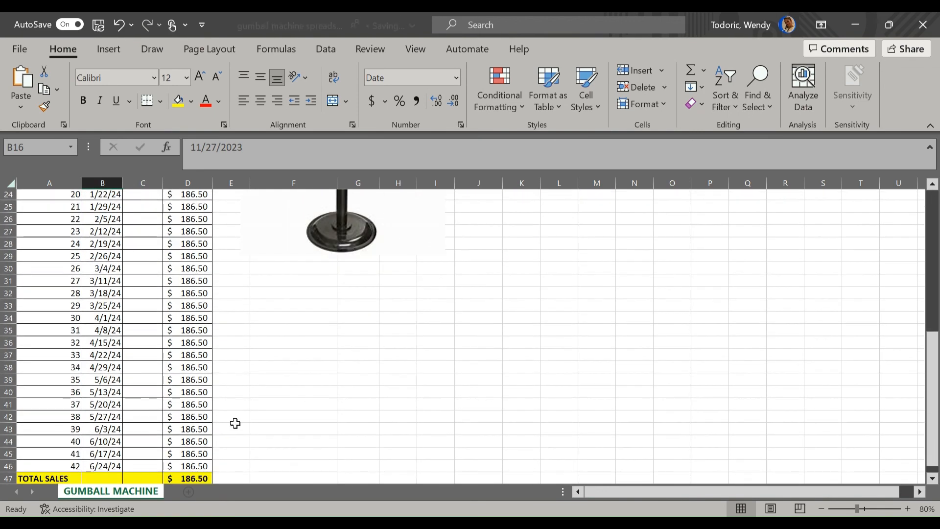
scroll(519, 408, up, 9)
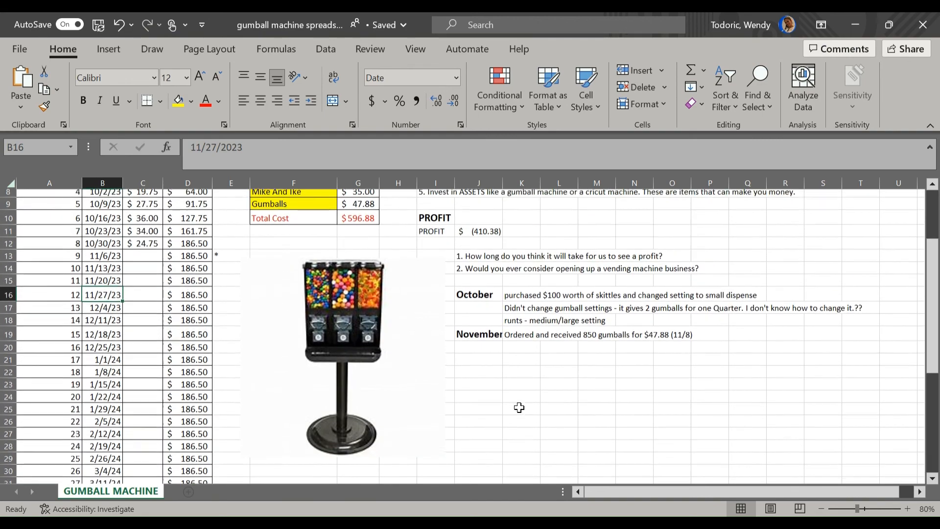
scroll(519, 408, up, 1)
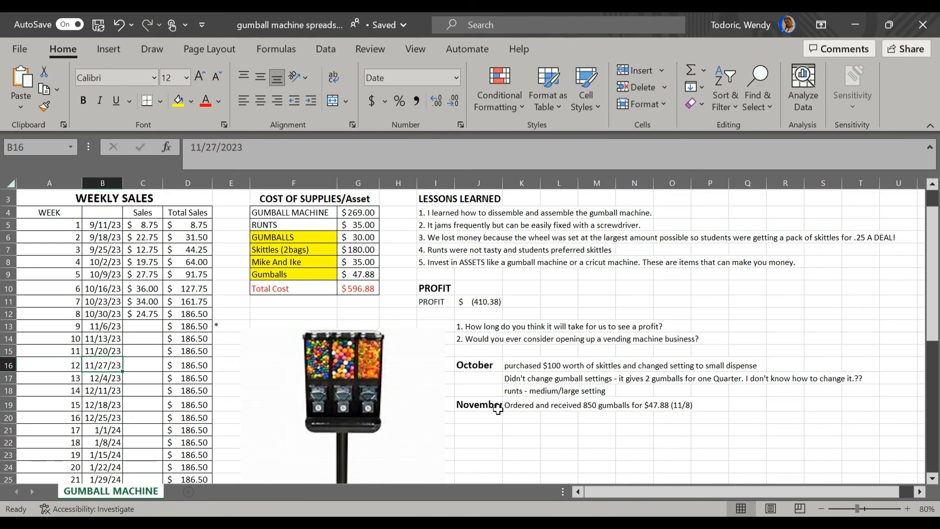